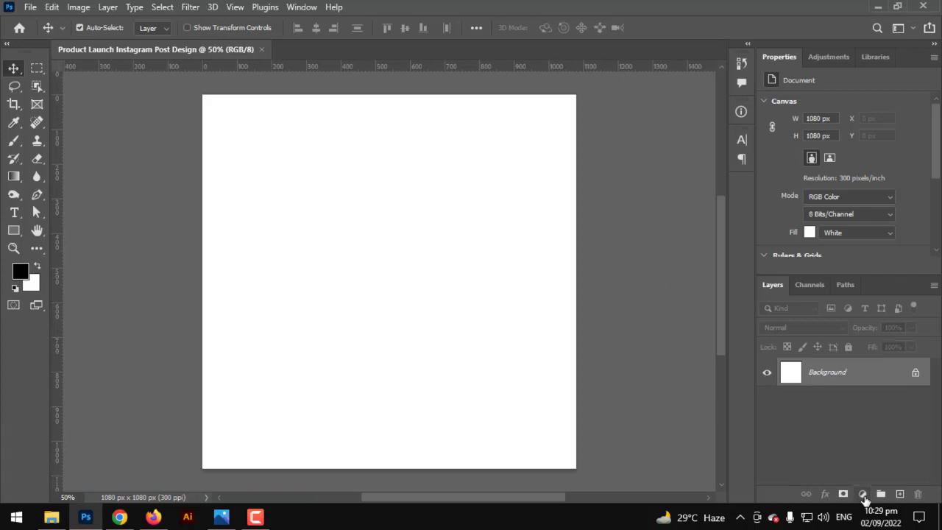
- Add a gradient fill layer above the background using the custom orange-to-red gradient preset
left_click(862, 494)
left_click(858, 265)
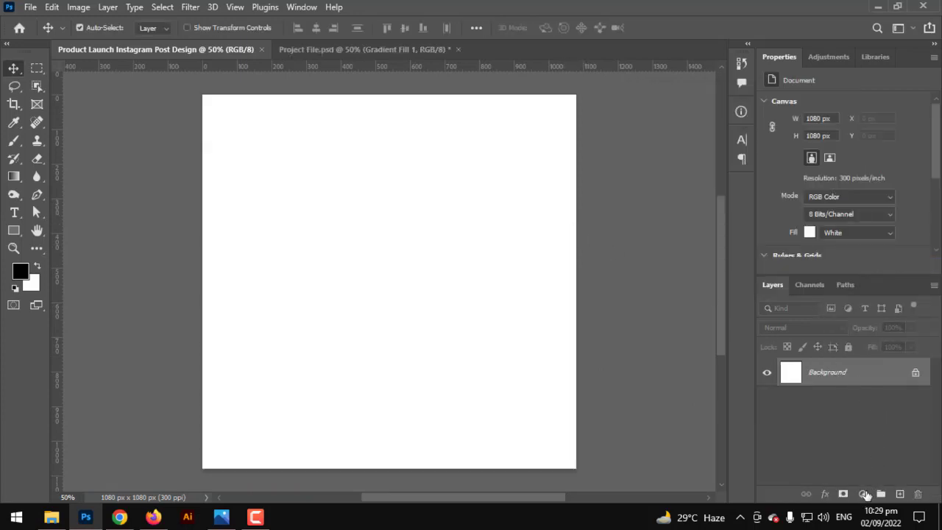
left_click(865, 496)
left_click(854, 263)
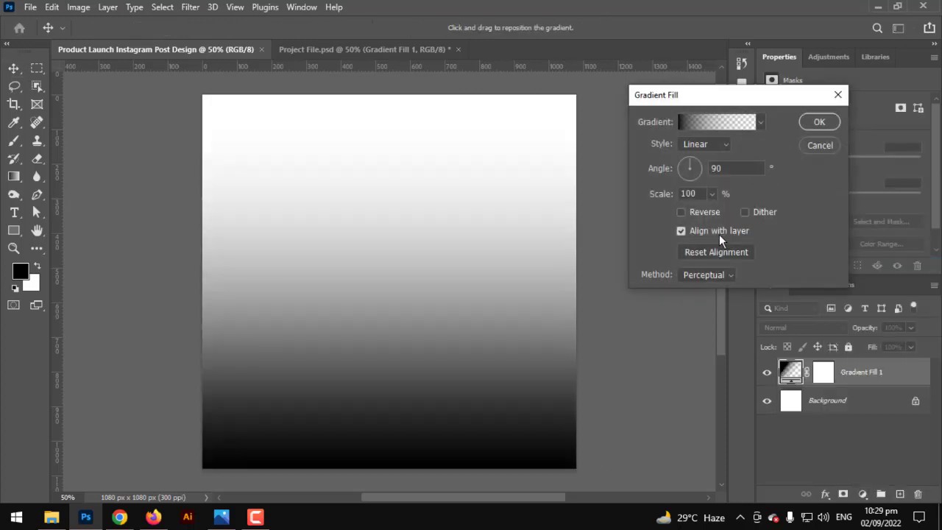
left_click(712, 123)
scroll(741, 220, "down", 3)
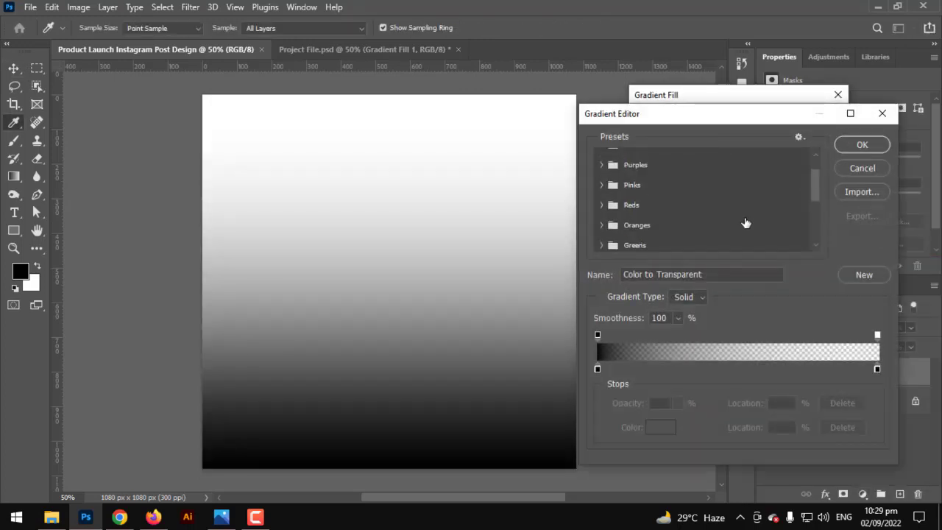
left_click_drag(813, 203, 810, 226)
left_click(717, 241)
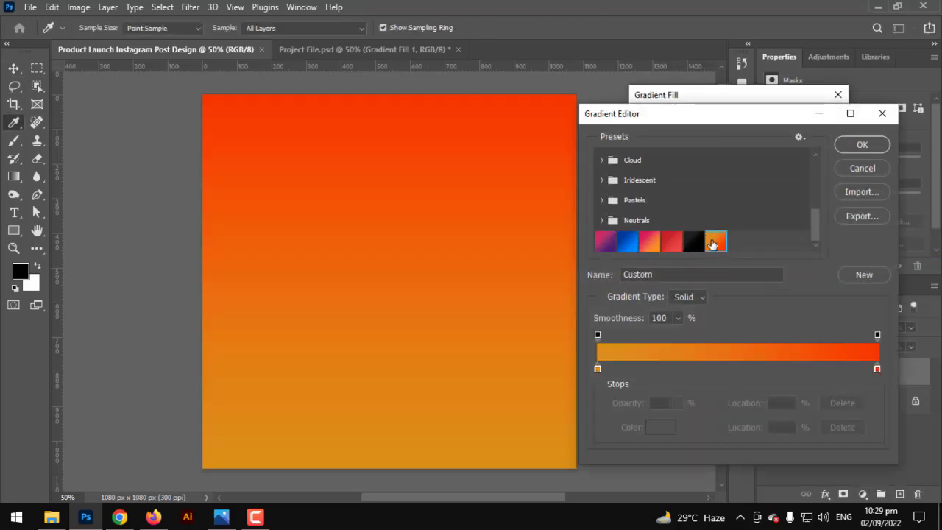
left_click(859, 147)
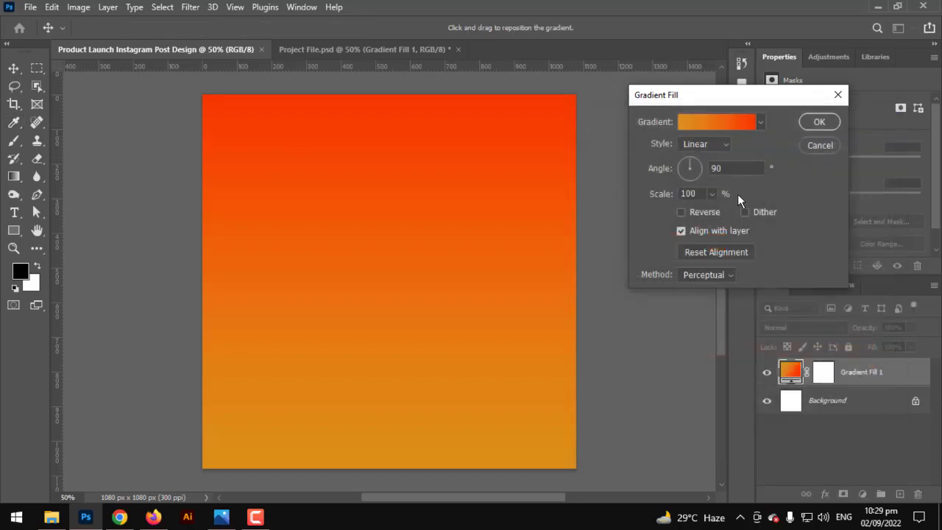
- Set the gradient fill's style to Radial and apply it to the canvas
left_click(699, 143)
left_click(697, 168)
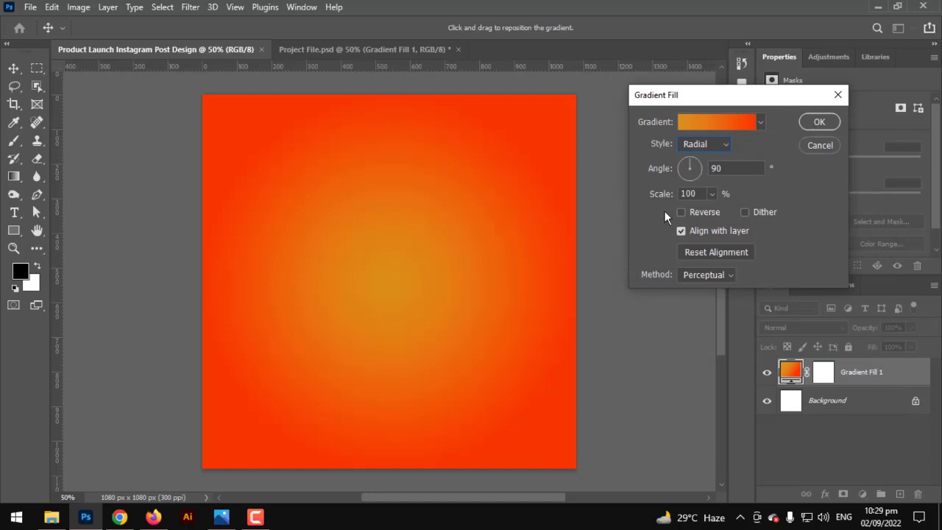
key("Return")
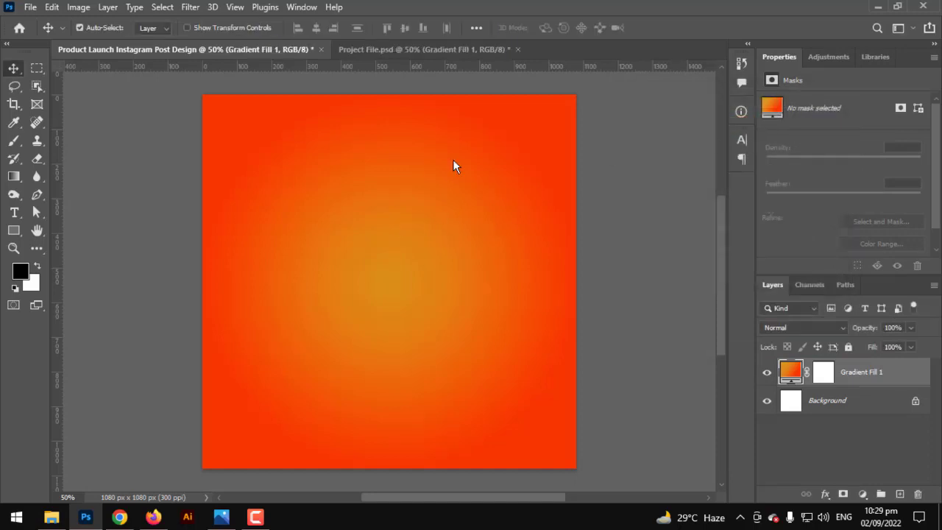
- Draw an eight-sided polygon about 626 px wide and high over the middle of the canvas
left_click(14, 232)
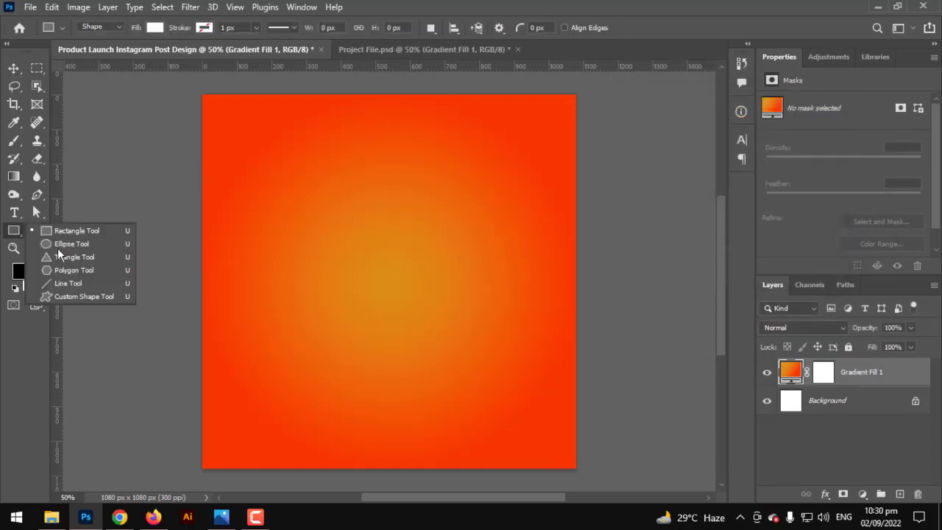
left_click(65, 270)
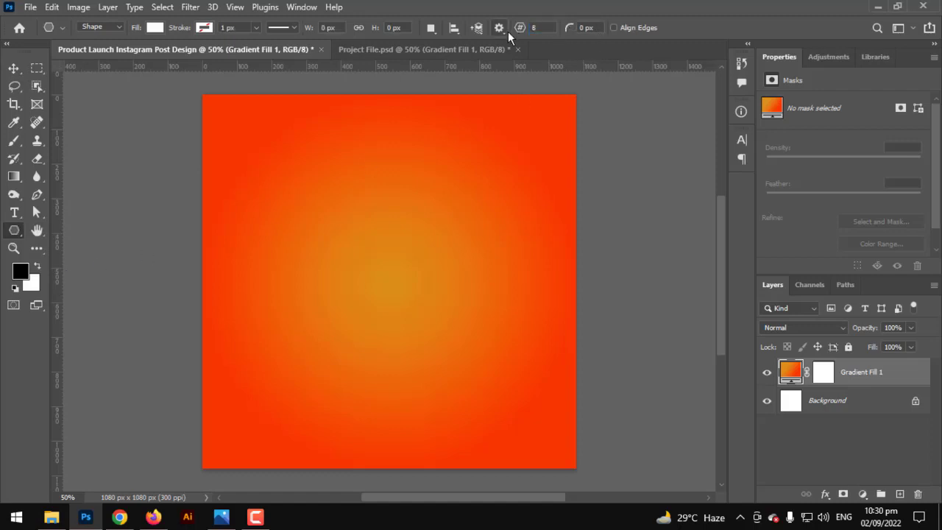
left_click_drag(310, 169, 536, 437)
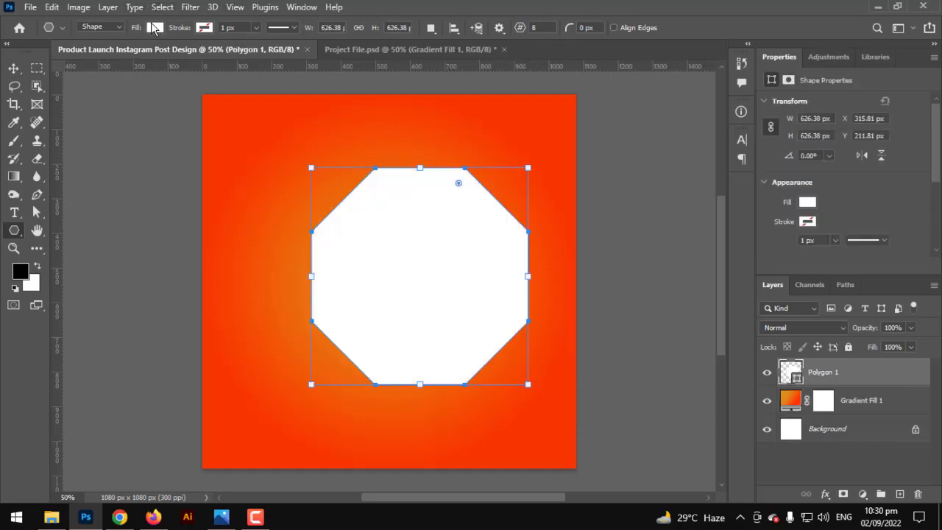
- Remove the octagon's fill and give it a white stroke
left_click(155, 28)
left_click(74, 53)
left_click(204, 28)
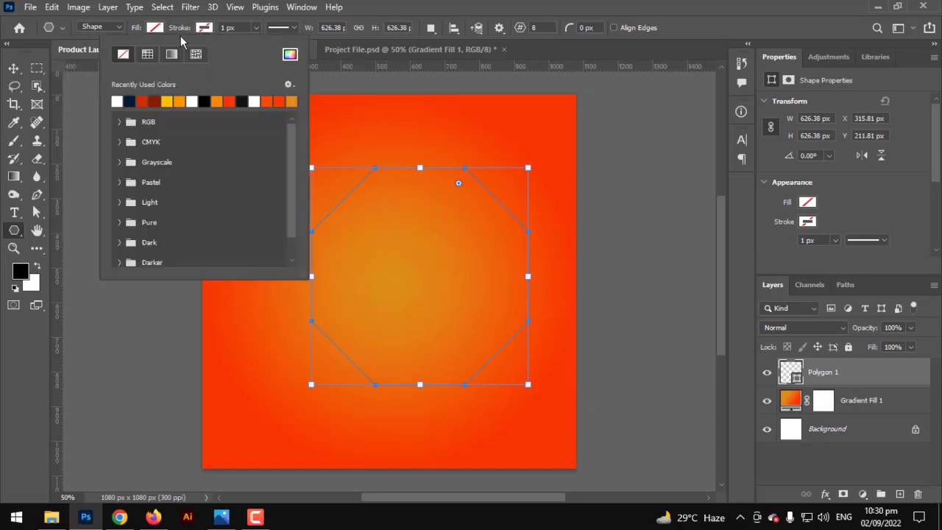
left_click(120, 101)
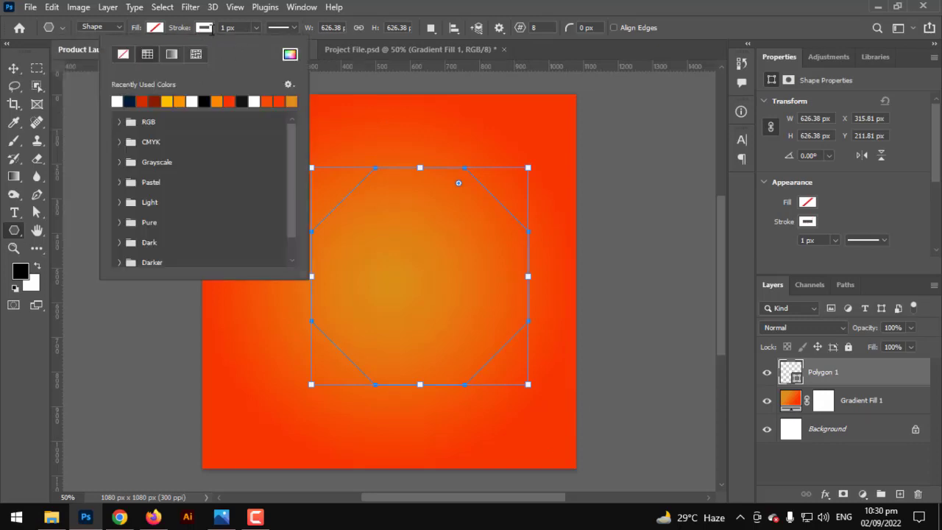
- Thicken the octagon's stroke to about 12.87 px
left_click(252, 29)
left_click(256, 29)
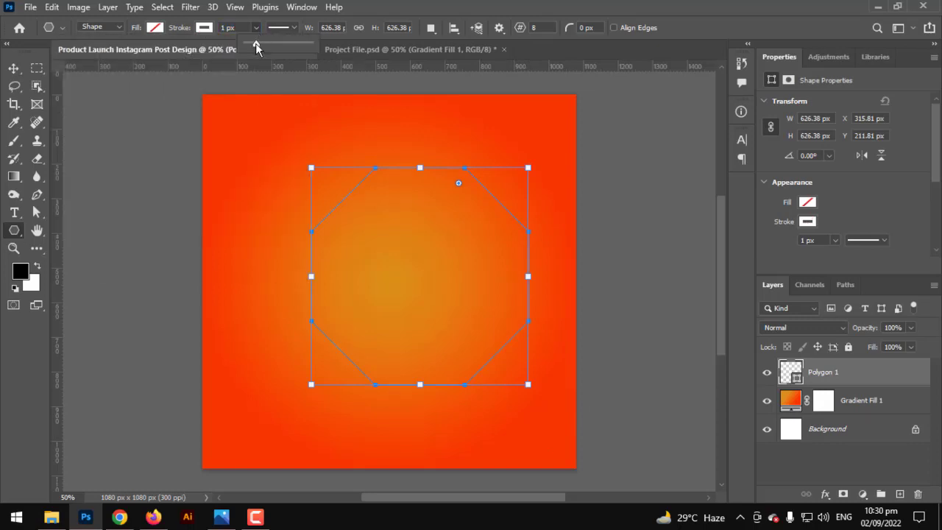
left_click(259, 43)
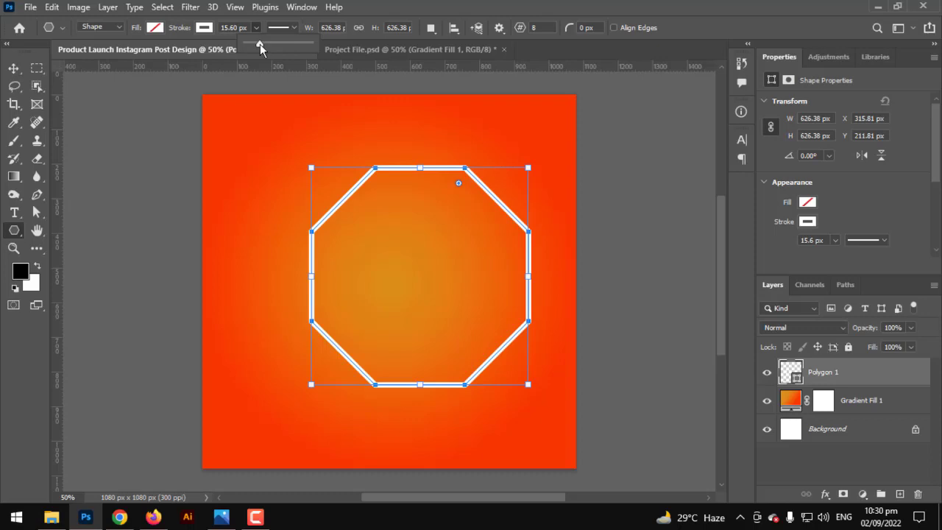
left_click_drag(259, 43, 259, 45)
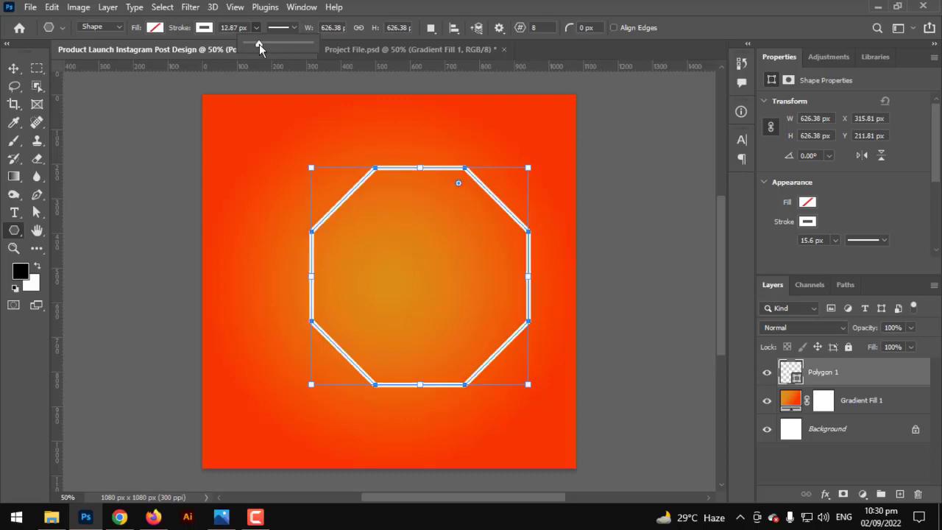
- Center the octagon horizontally and vertically on the whole canvas, and clear the selection
left_click(14, 70)
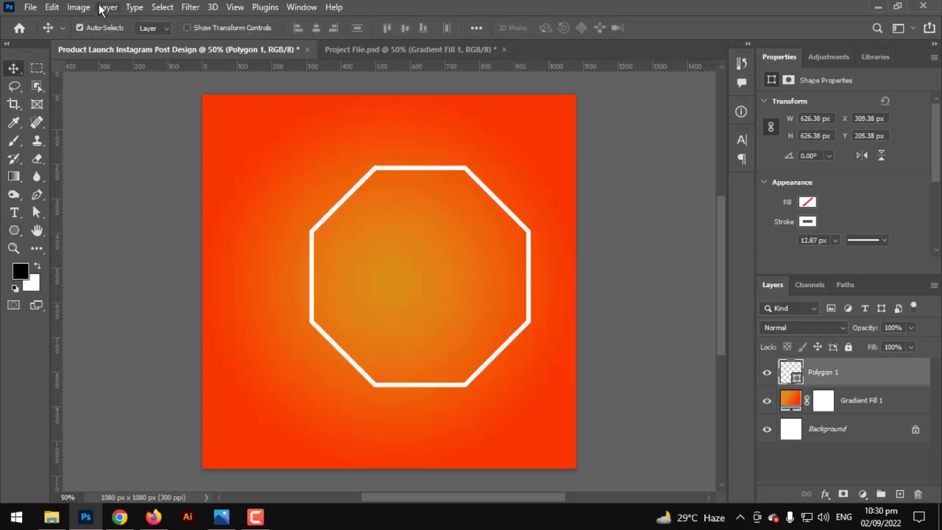
left_click(162, 7)
left_click(171, 21)
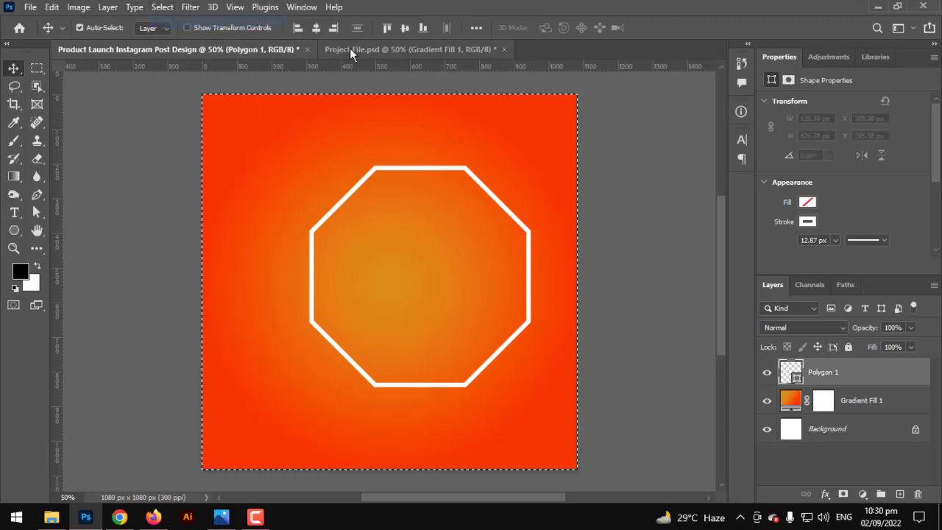
left_click(316, 28)
left_click(404, 28)
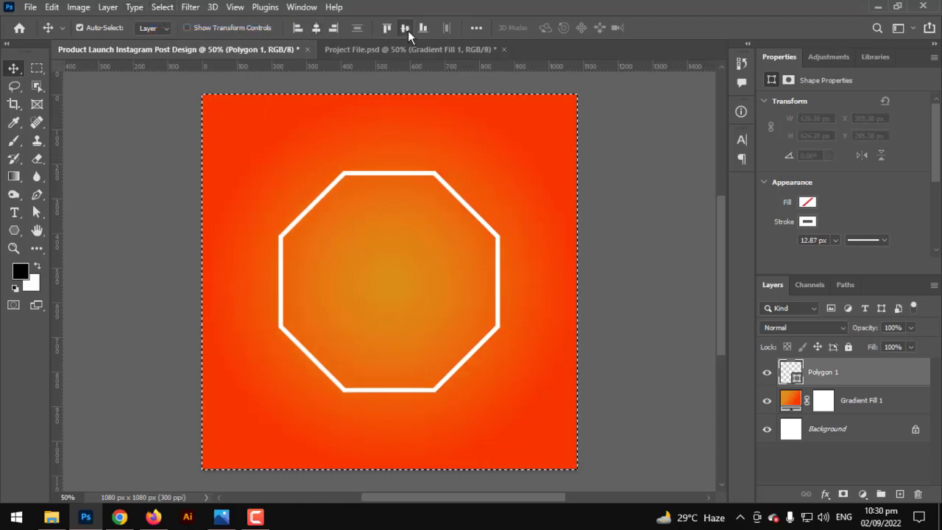
left_click(162, 7)
left_click(179, 35)
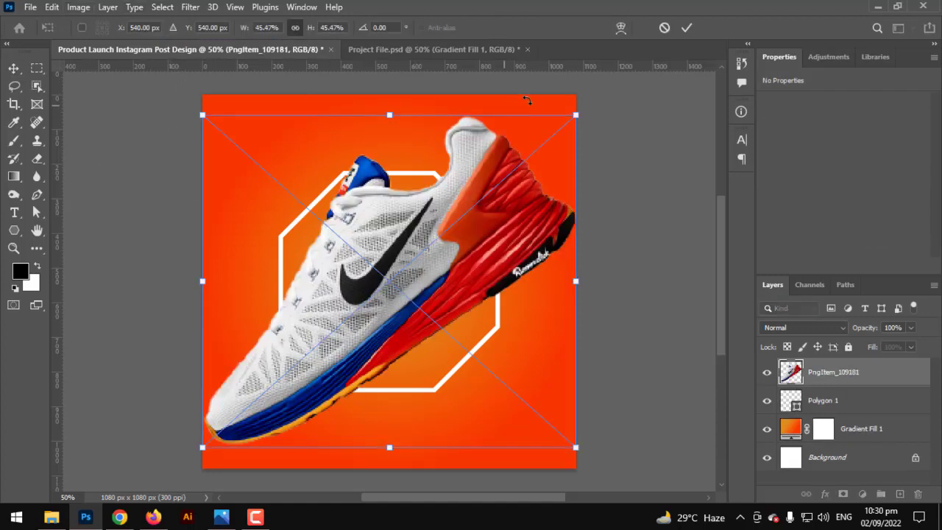
- Scale the placed shoe image to about 710 × 633 px, centered over the octagon, and commit it
left_click_drag(578, 112, 500, 159)
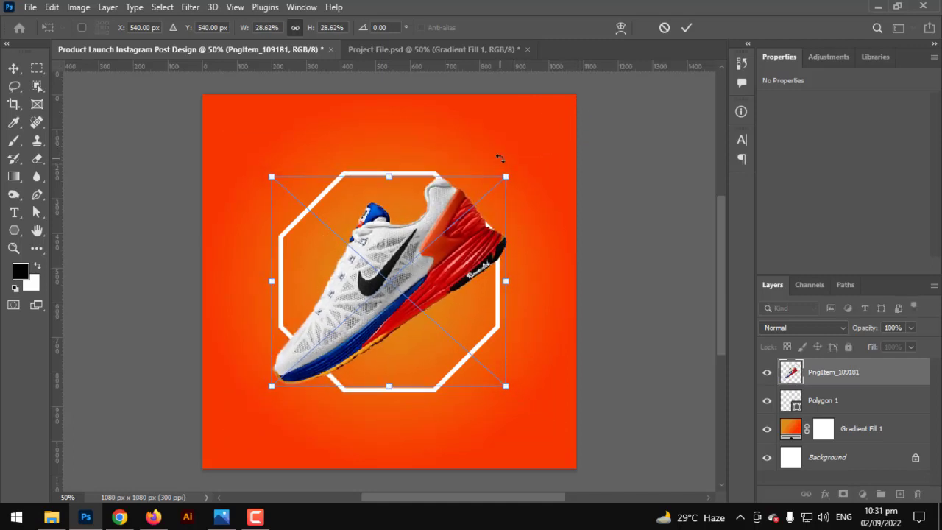
key("Return")
scroll(483, 191, "up", 1)
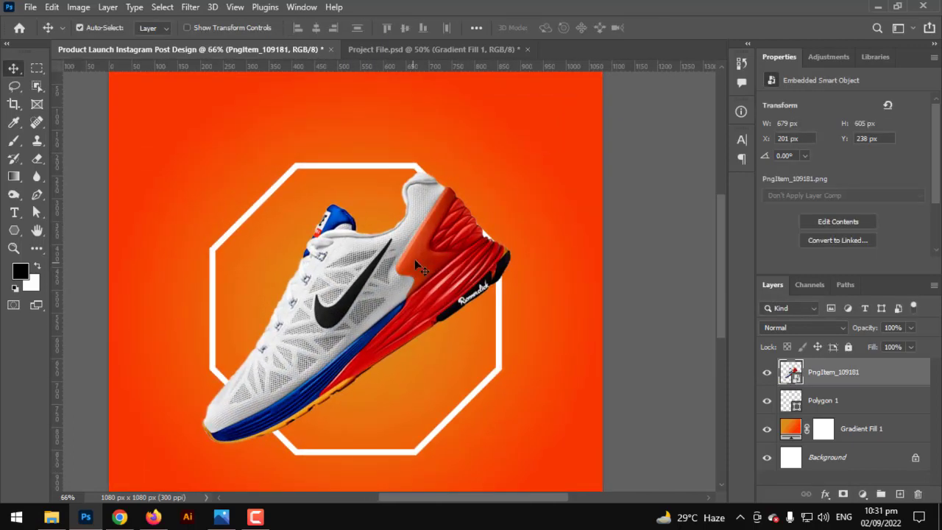
key("ctrl+t")
left_click_drag(510, 170, 523, 160)
key("Return")
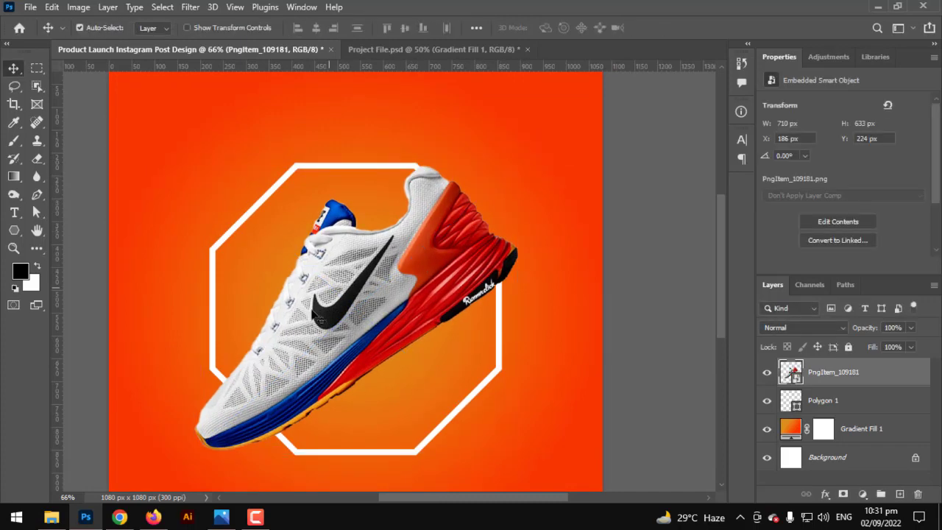
scroll(312, 334, "up", 1)
scroll(312, 333, "up", 1)
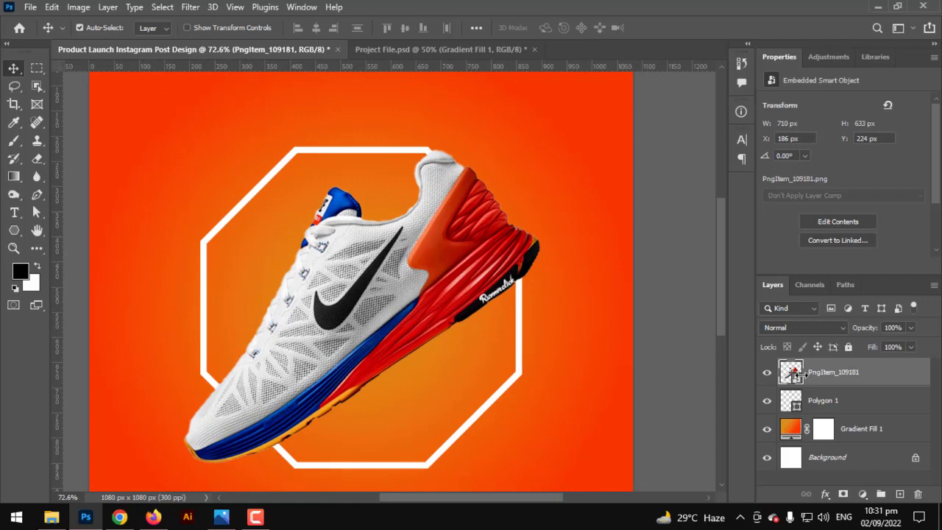
left_click(853, 407)
right_click(853, 407)
left_click(708, 19)
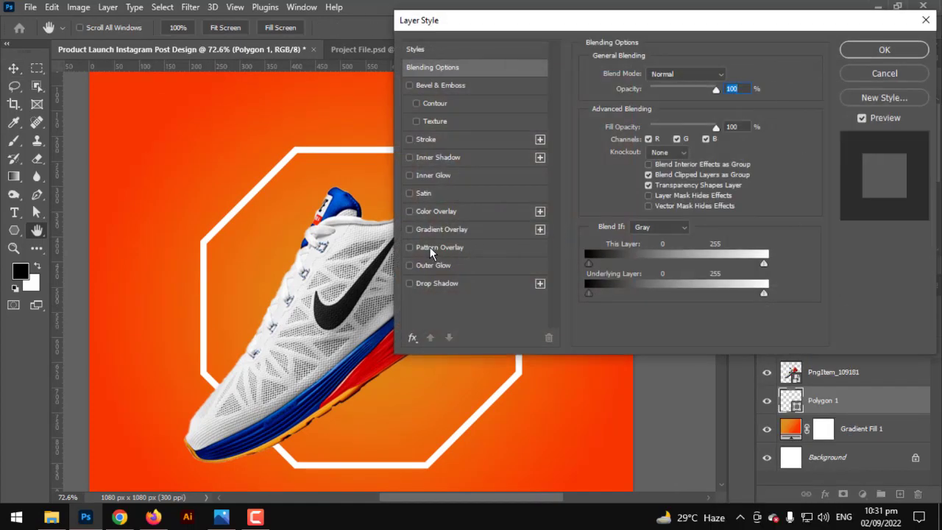
left_click(432, 266)
left_click(409, 265)
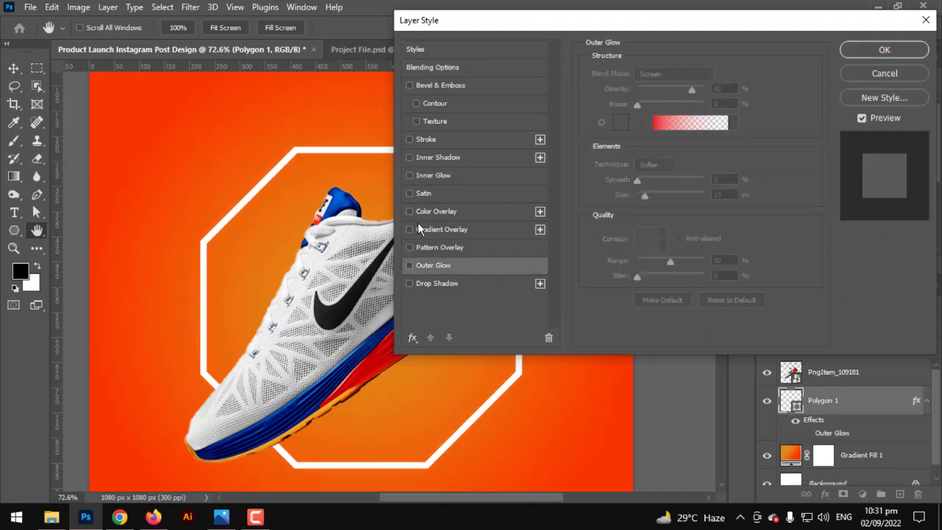
left_click(445, 175)
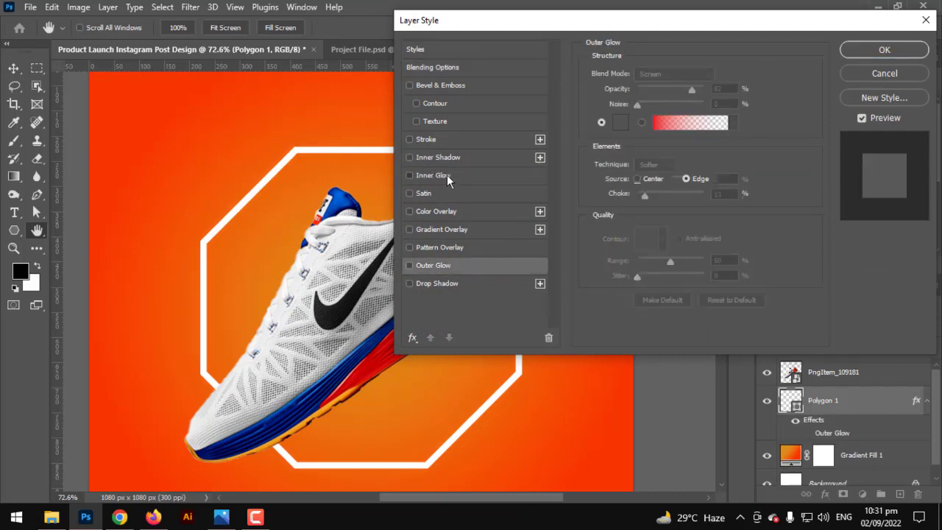
left_click(620, 122)
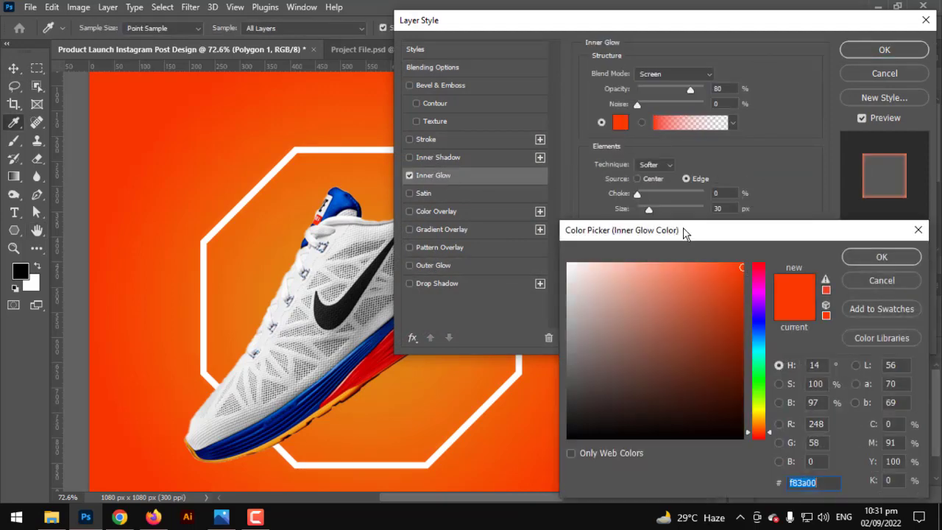
left_click(762, 432)
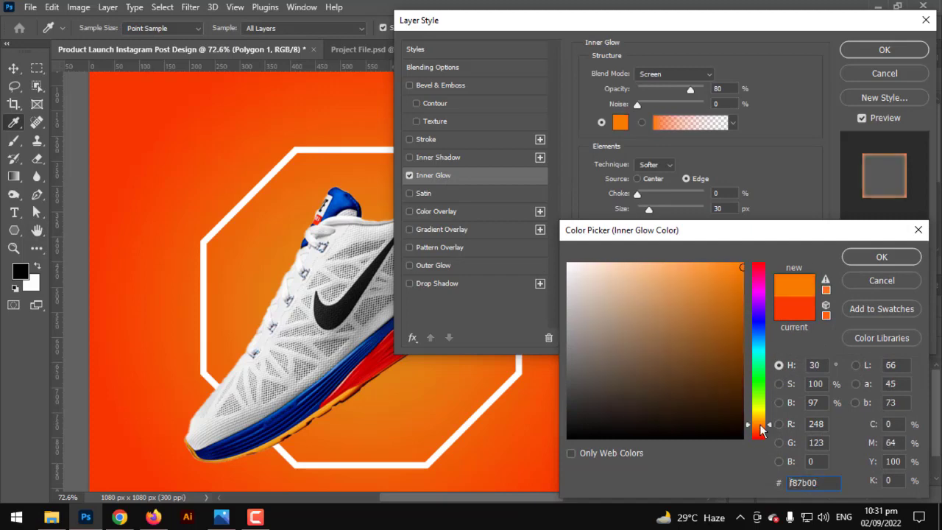
left_click(881, 257)
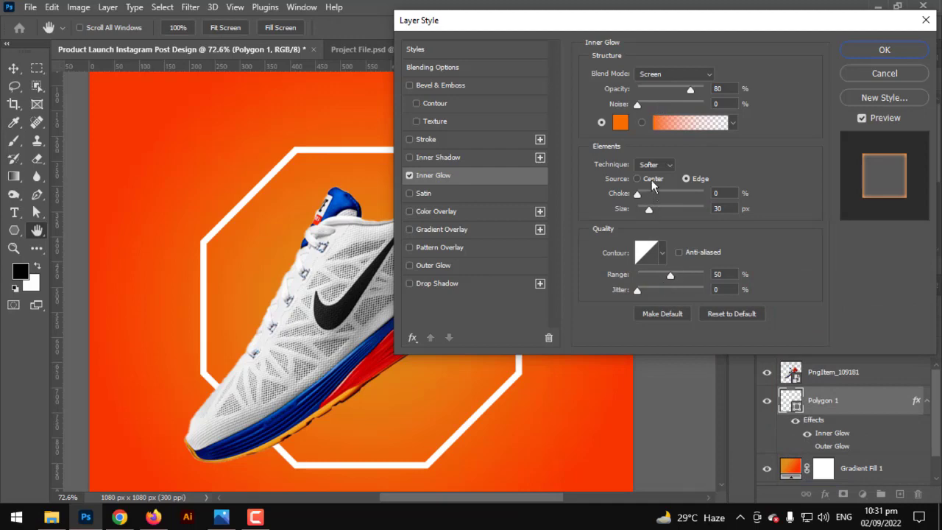
mouse_move(661, 215)
left_mouse_down()
mouse_move(658, 204)
mouse_move(680, 207)
mouse_move(598, 226)
mouse_move(667, 217)
mouse_move(657, 216)
left_mouse_up()
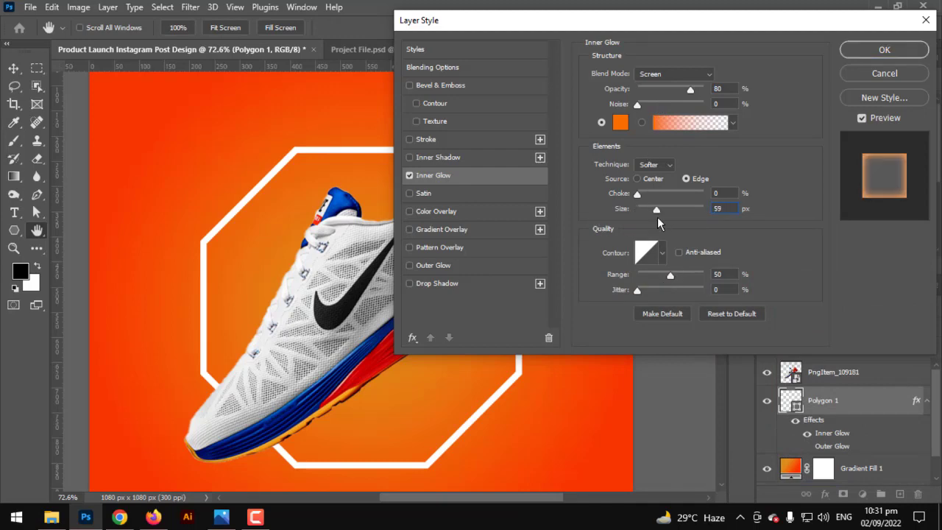
left_click(618, 123)
left_click_drag(605, 275, 488, 229)
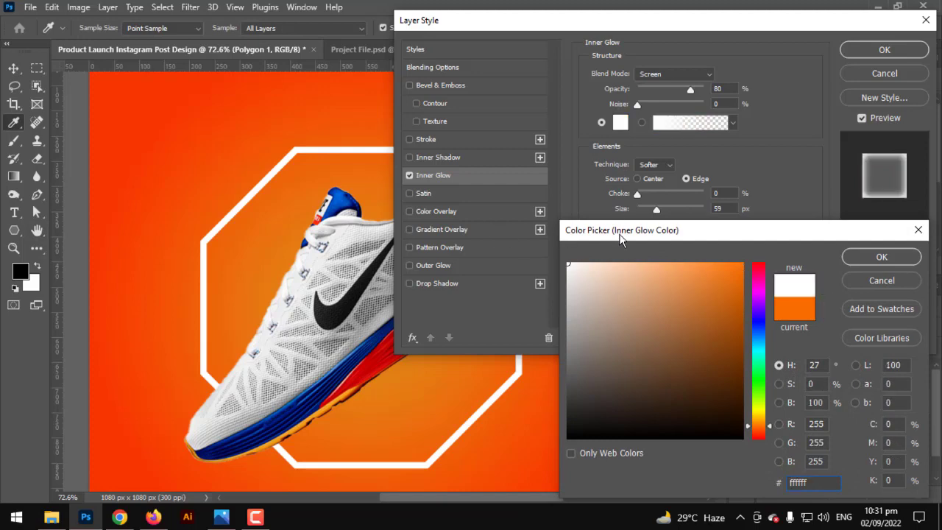
left_click(866, 256)
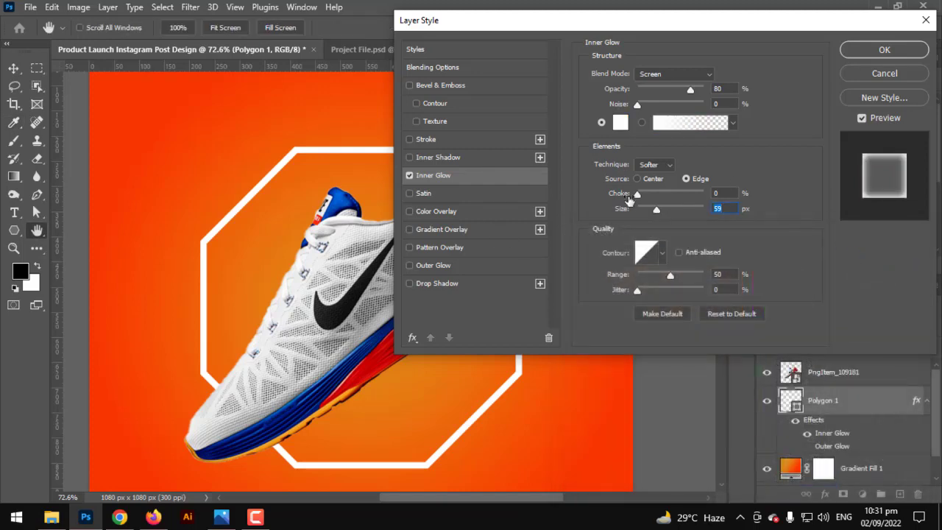
left_click_drag(664, 209, 678, 212)
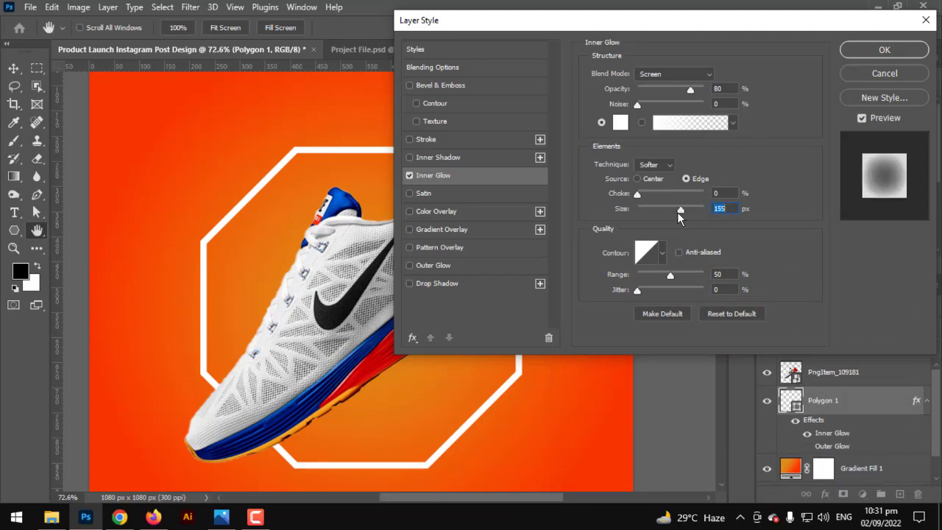
left_click(883, 73)
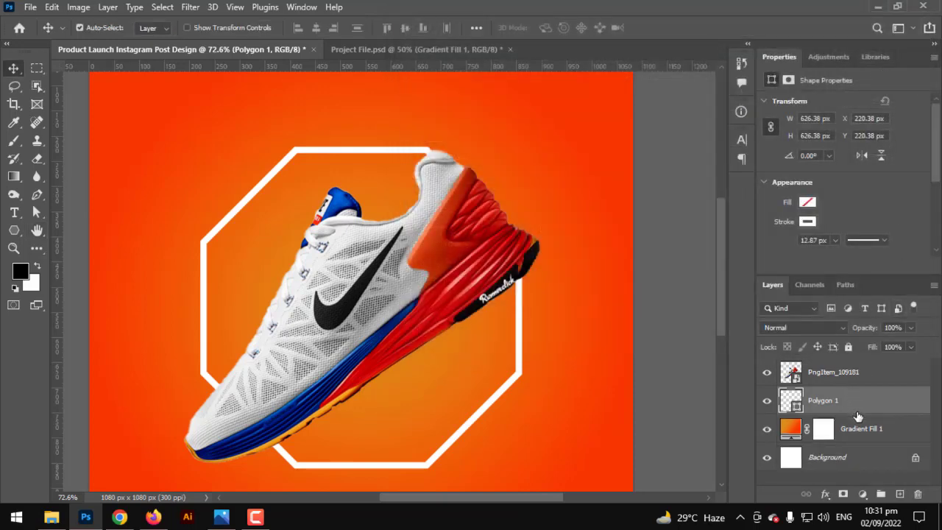
- Duplicate the octagon outline layer and give the copy a white fill with no stroke
right_click(876, 399)
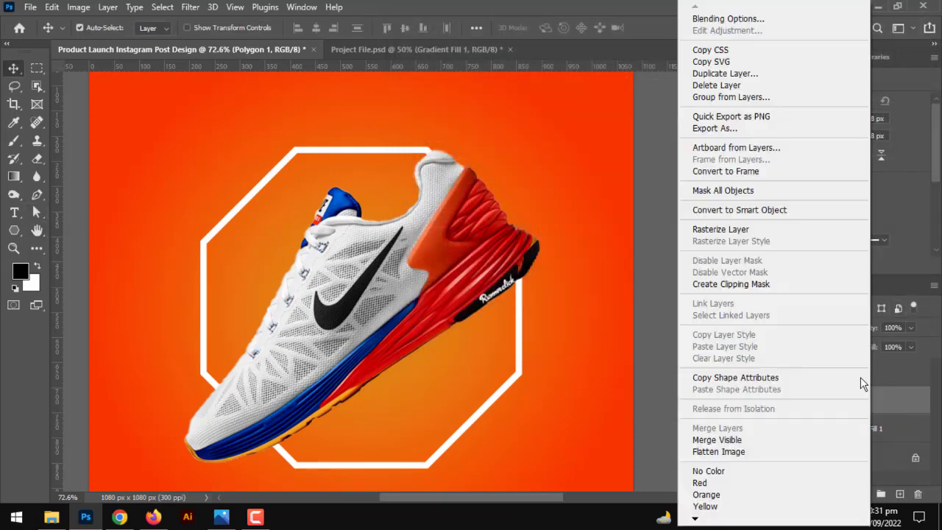
left_click(725, 73)
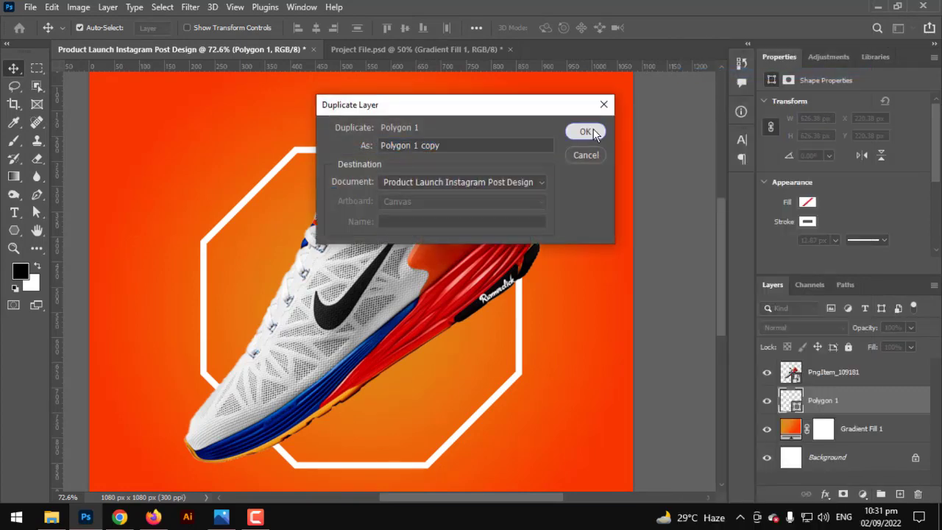
left_click(585, 131)
left_click(14, 231)
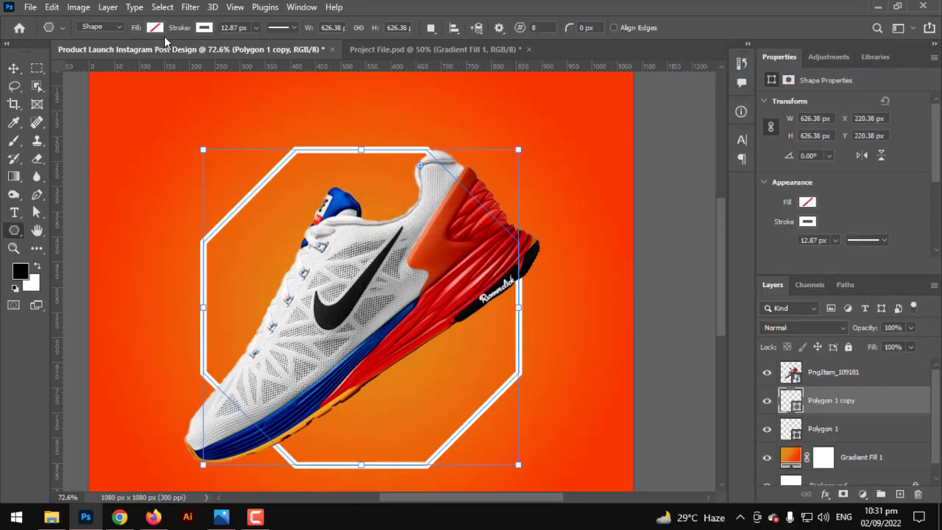
left_click(205, 30)
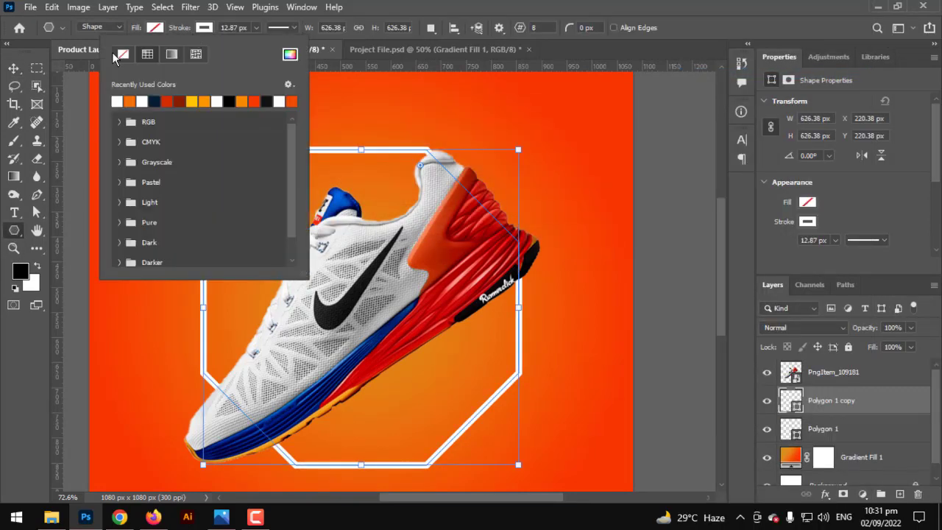
left_click(157, 31)
left_click(69, 100)
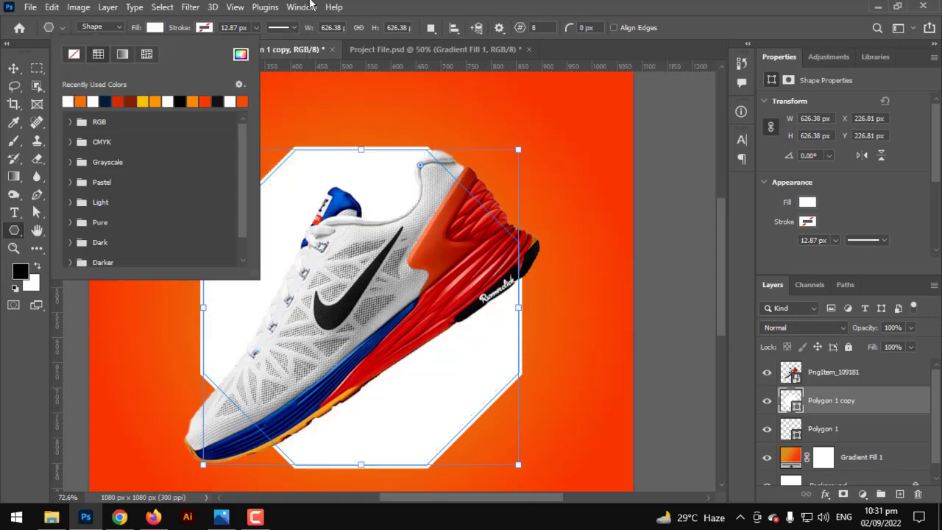
key("Return")
- Set the fill opacity of the duplicated white octagon to 0% in its blending options
right_click(842, 403)
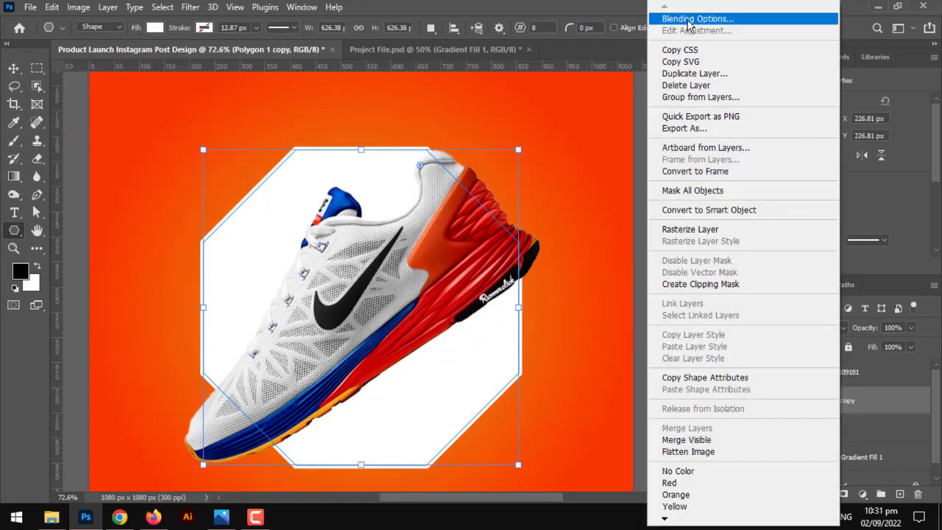
left_click(602, 215)
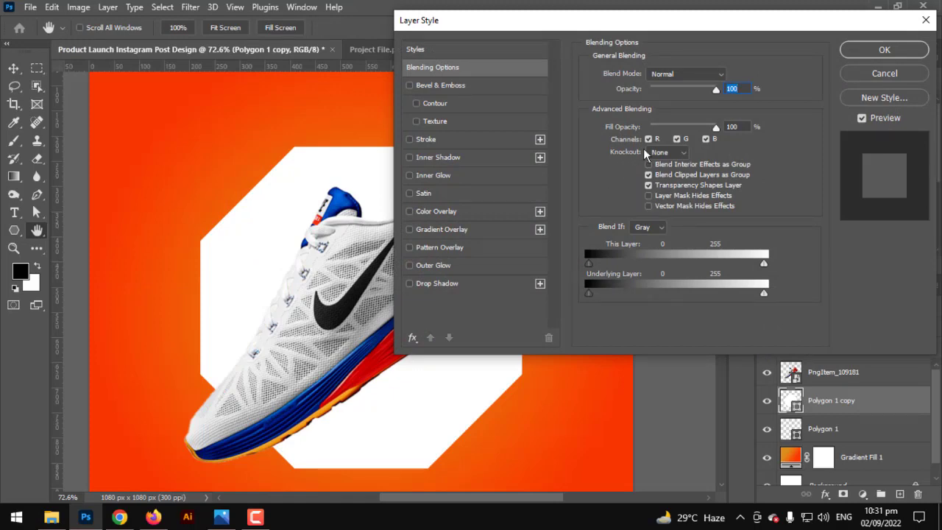
left_click_drag(716, 128, 622, 141)
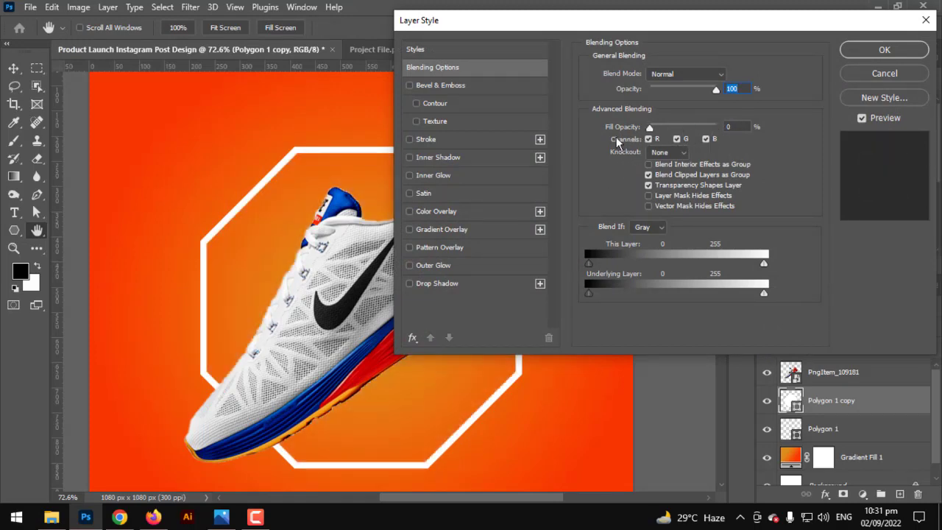
- Add an Inner Glow to the octagon copy in orange #f89e00 at 109 px size, with reduced glow opacity
left_click(425, 175)
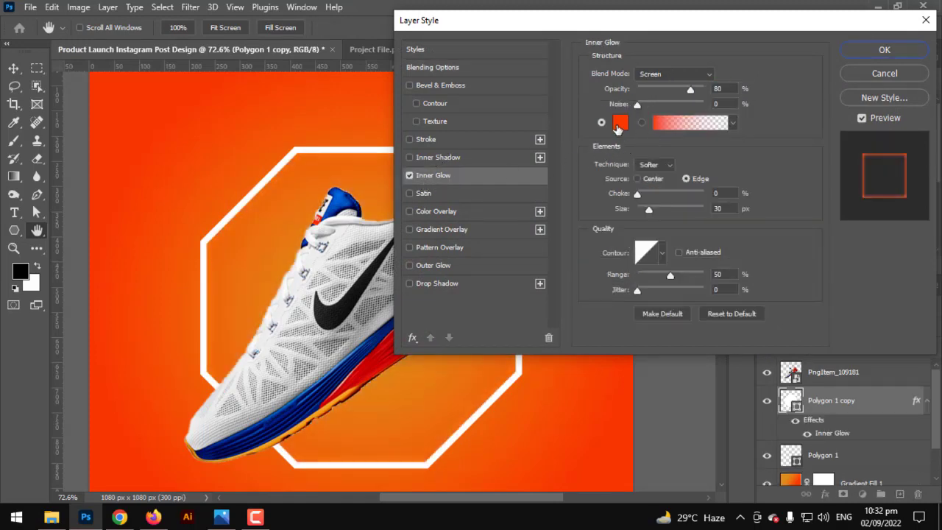
left_click(620, 123)
left_click_drag(755, 436, 758, 421)
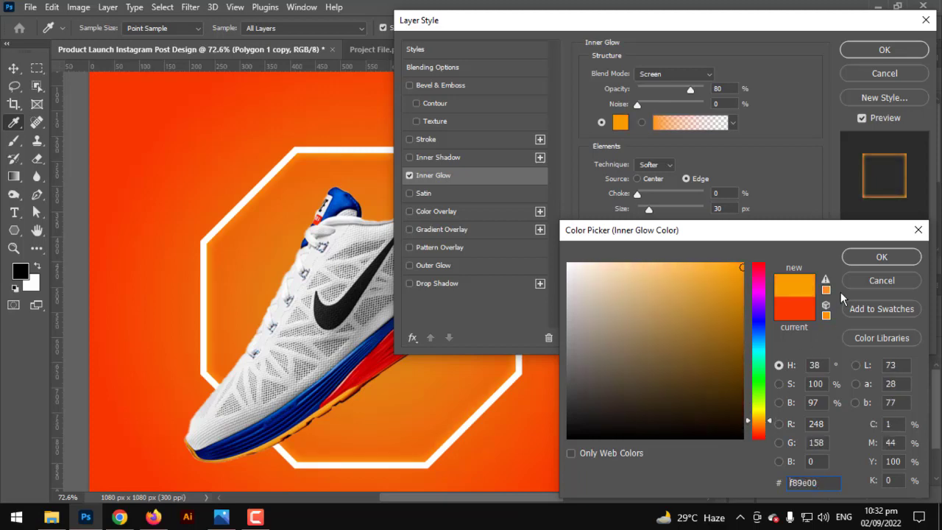
left_click(857, 257)
mouse_move(669, 209)
left_mouse_down()
mouse_move(678, 208)
mouse_move(670, 210)
left_mouse_up()
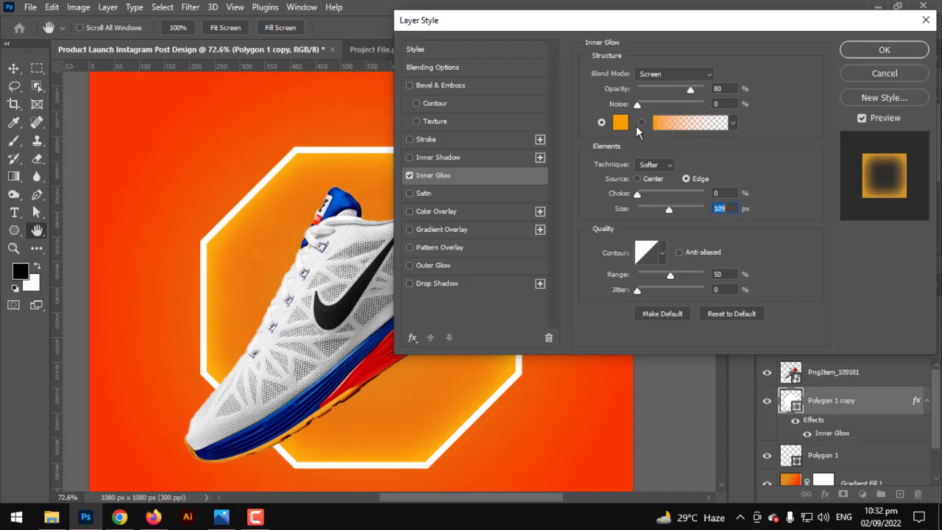
mouse_move(677, 89)
left_mouse_down()
mouse_move(666, 89)
mouse_move(675, 90)
left_mouse_up()
left_click(846, 73)
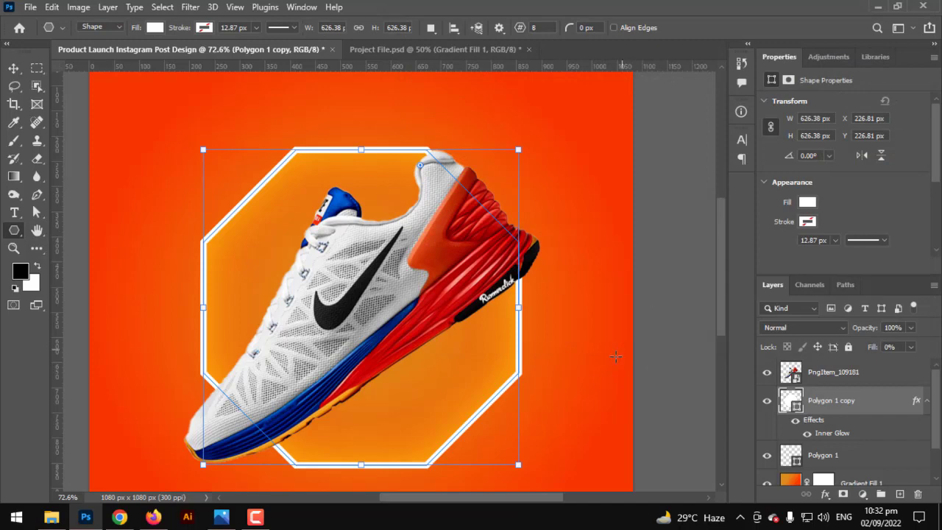
- Duplicate the glowing octagon and place copies partly off the canvas's left and right edges, the left one at X -455, Y 227 px
left_click(14, 68)
scroll(162, 288, "down", 3)
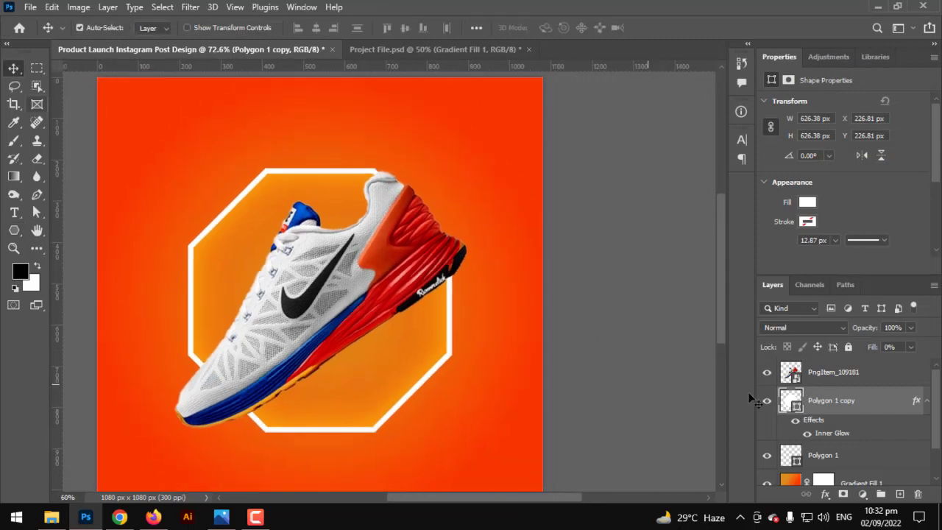
right_click(835, 410)
left_click(655, 86)
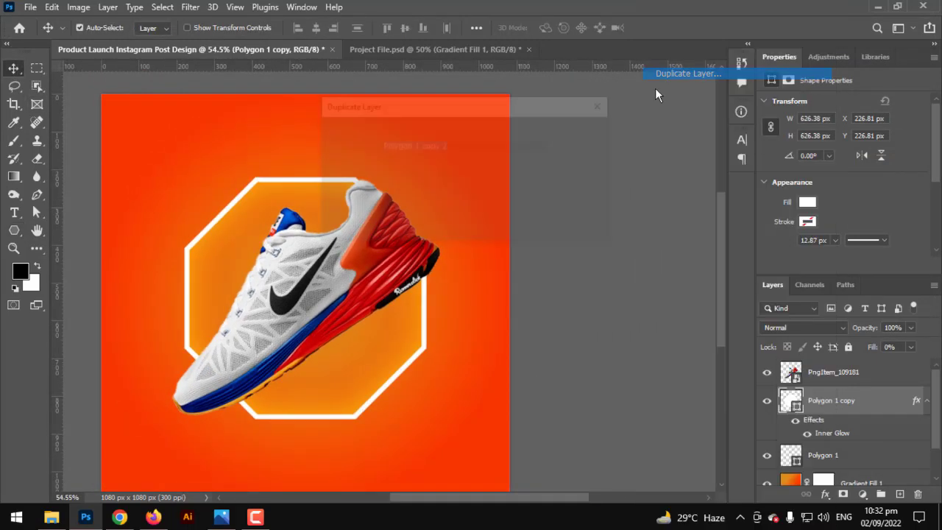
left_click(588, 136)
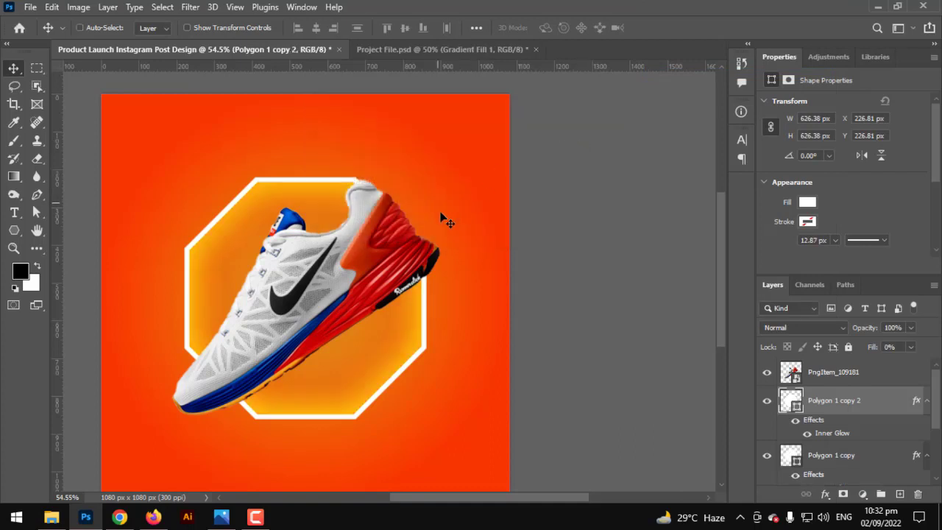
key("ctrl+t")
left_click_drag(228, 283, 123, 305)
key("Return")
scroll(466, 325, "down", 3)
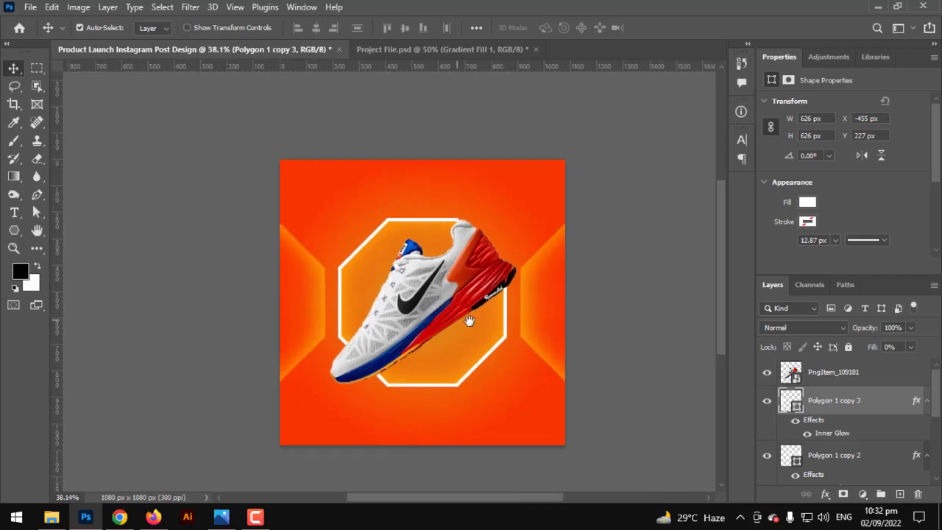
- Place two more glowing octagon copies at the canvas's lower corners, the left one at X -455, Y 931 px
left_click_drag(513, 329, 477, 270)
left_click_drag(546, 278, 178, 277)
scroll(447, 282, "up", 2)
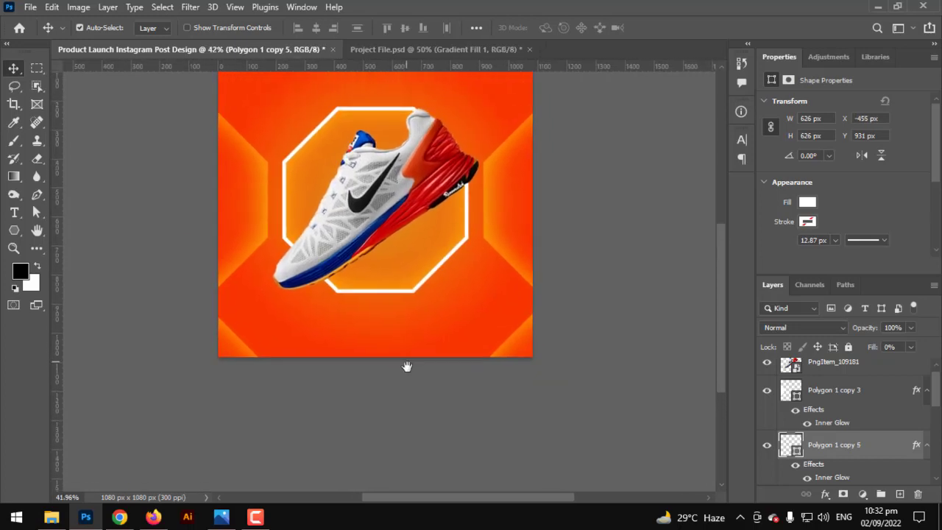
left_click_drag(405, 366, 409, 401)
scroll(409, 401, "up", 4)
scroll(401, 315, "up", 1)
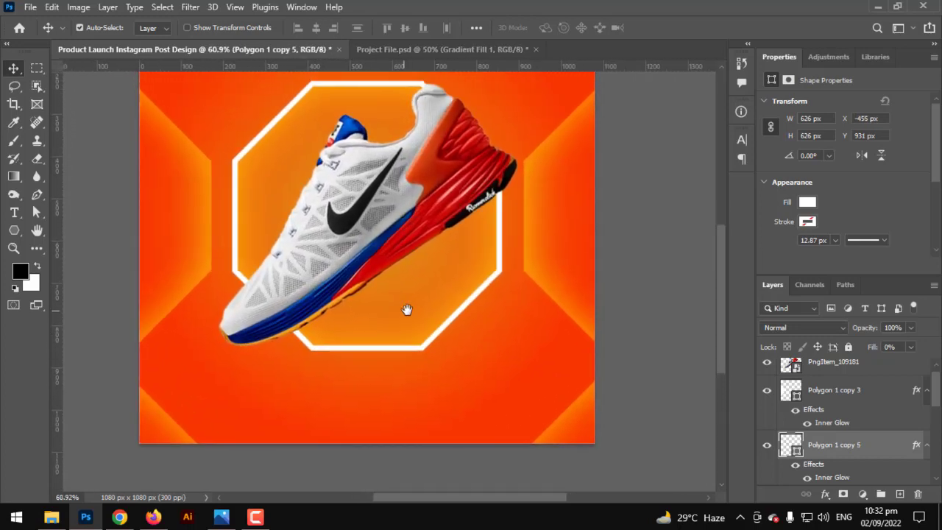
- Paint one soft black spot beneath the shoe with a 300 px brush on a new layer directly below the shoe layer
left_click(14, 141)
right_click(14, 140)
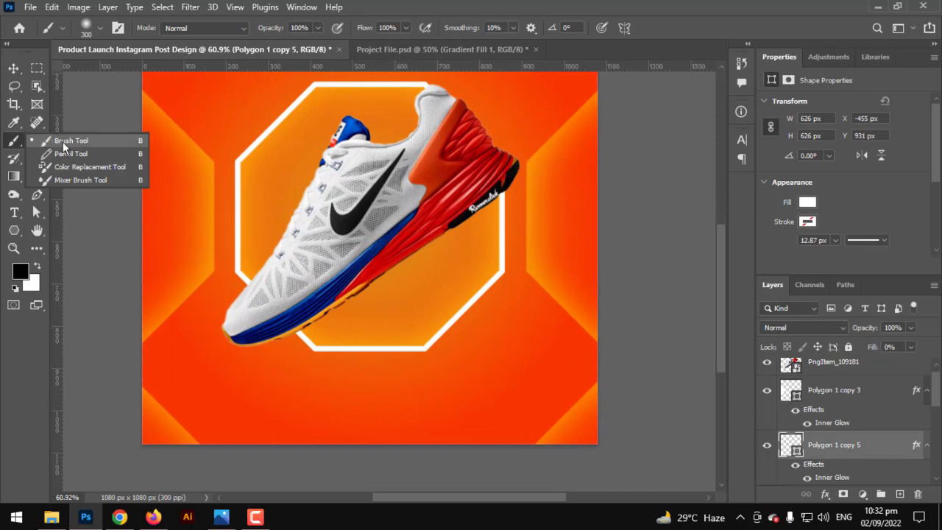
left_click(63, 139)
scroll(789, 383, "up", 1)
left_click(839, 400)
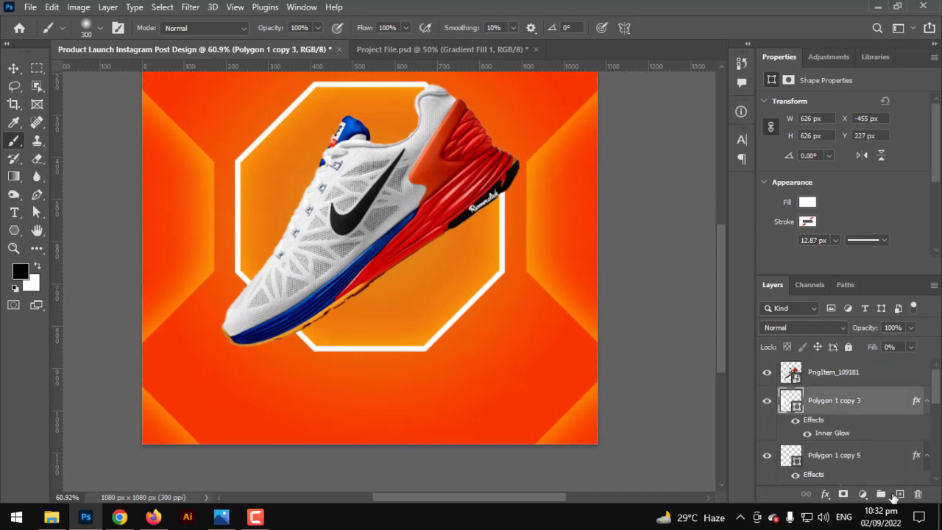
left_click(899, 493)
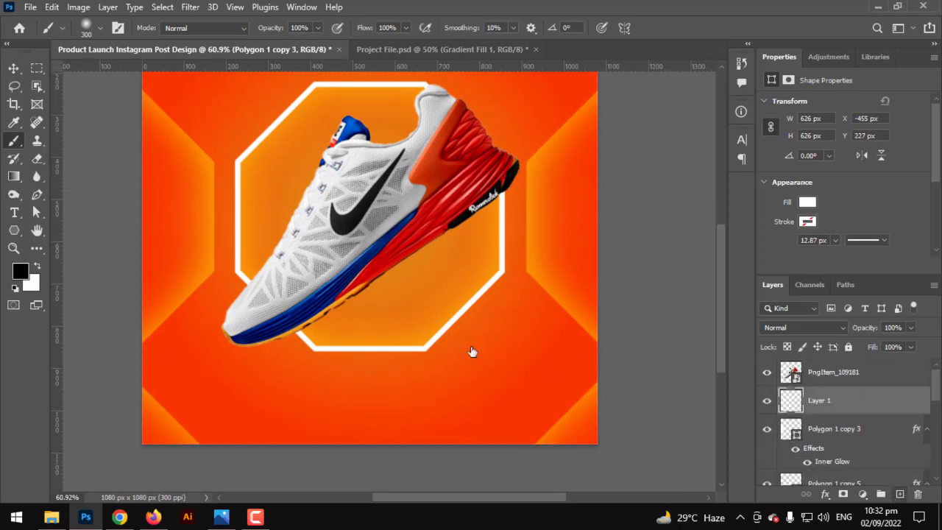
left_click(385, 324)
- Transform the black spot into a slanted shadow below the sole: scaled to about 79% × 64%, skewed about -58° and rotated about -8.5°
left_click(13, 68)
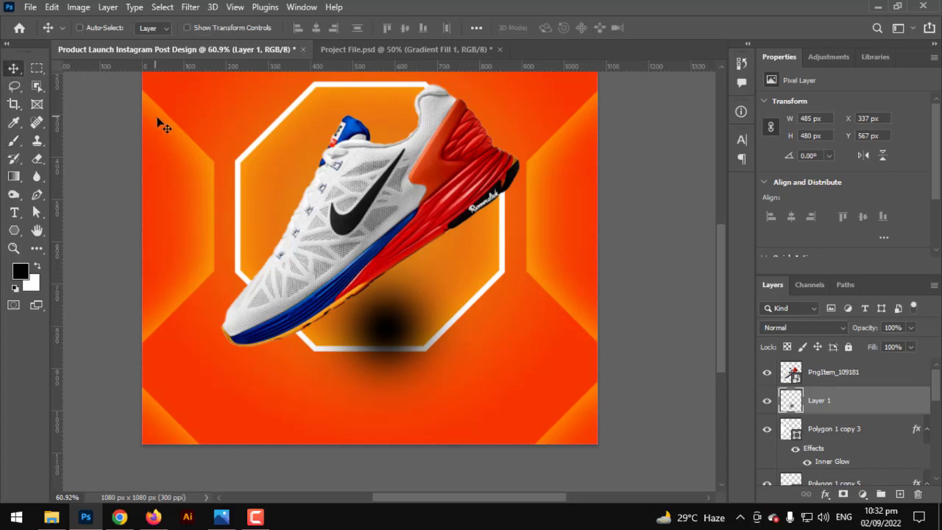
key("ctrl+t")
mouse_move(387, 229)
left_mouse_down()
mouse_move(646, 251)
mouse_move(658, 280)
mouse_move(651, 265)
left_mouse_up()
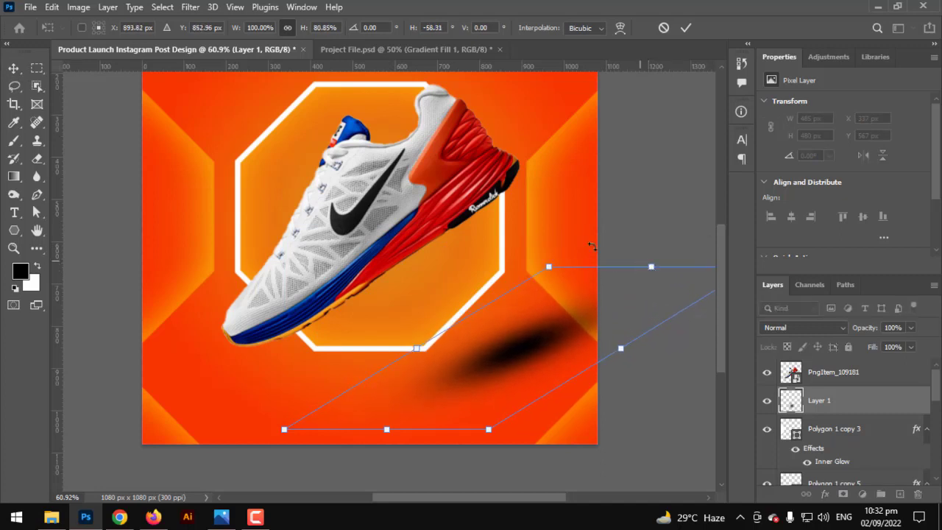
left_click_drag(566, 237, 551, 220)
left_click_drag(494, 319, 398, 270)
left_click_drag(525, 294, 538, 303)
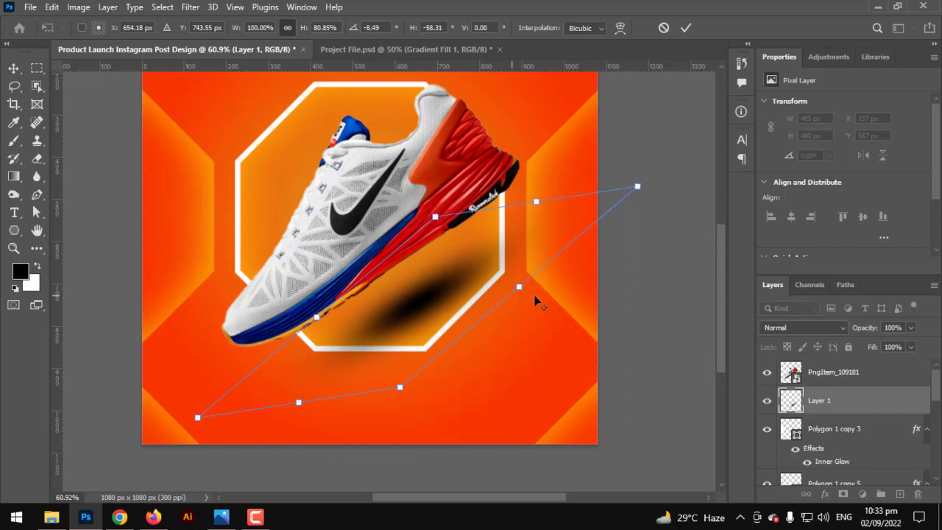
left_click_drag(638, 186, 592, 210)
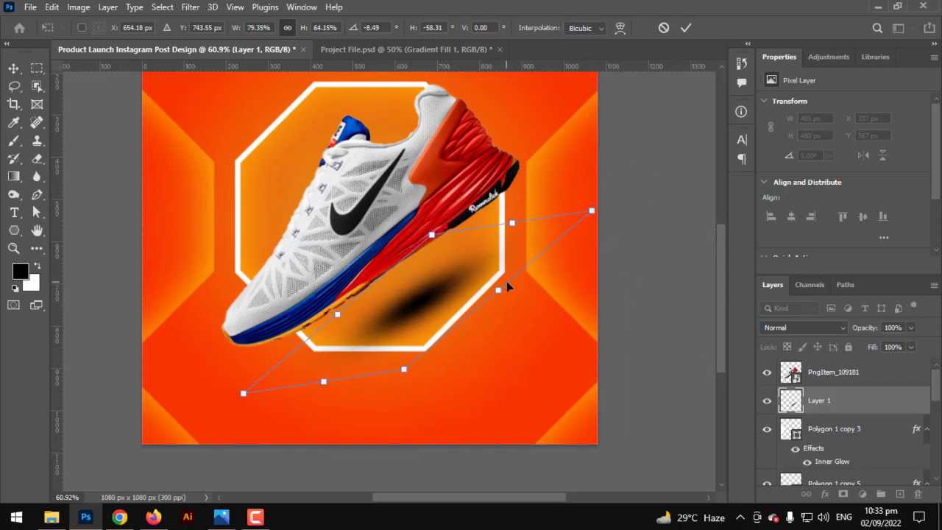
key("Return")
- Nudge the shadow slightly up and left beneath the shoe and lower its opacity to 46%
mouse_move(424, 293)
left_mouse_down()
mouse_move(407, 287)
mouse_move(415, 290)
left_mouse_up()
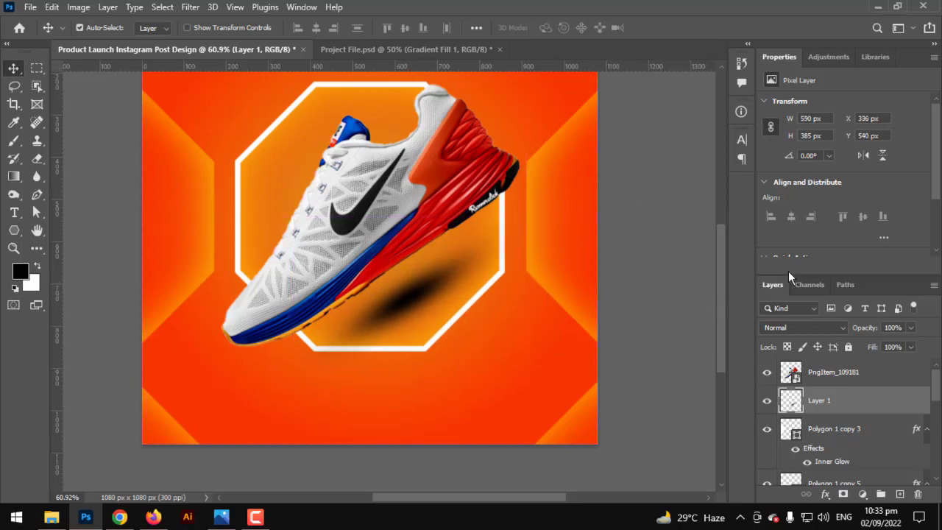
left_click(910, 328)
left_click(861, 342)
left_click_drag(868, 343, 877, 344)
scroll(414, 239, "down", 3)
scroll(357, 195, "up", 3)
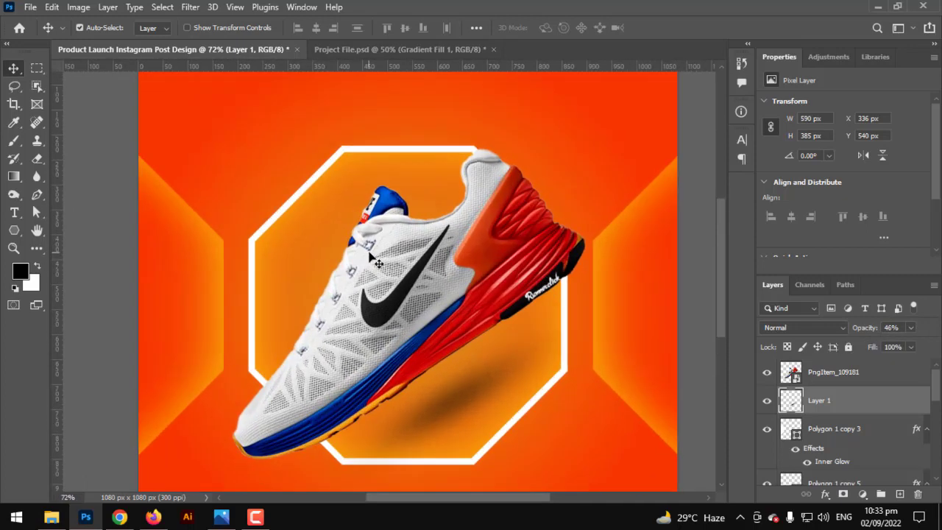
- Draw a six-sided polygon about 180 × 156 px over the octagon's upper-left edge
left_click_drag(14, 230, 59, 270)
left_click_drag(334, 287, 327, 248)
key("ctrl+z")
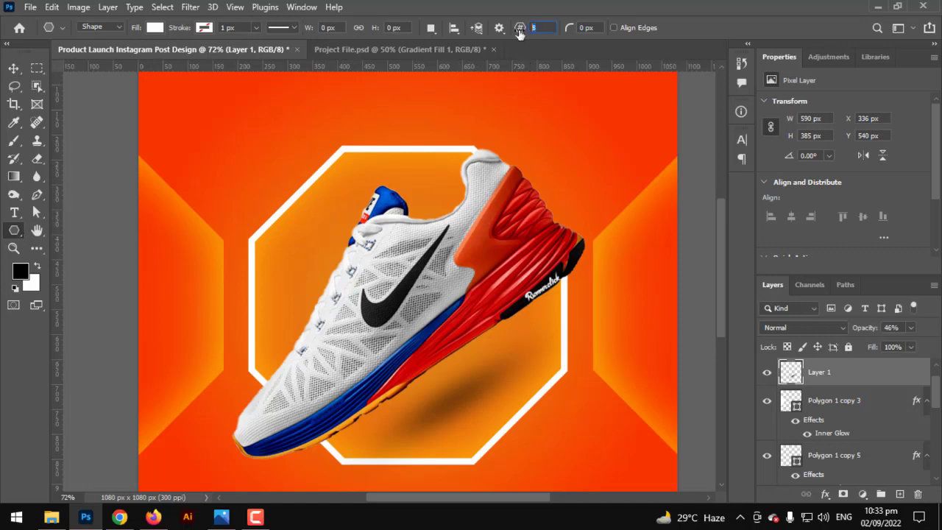
type("6")
key("Return")
left_click_drag(262, 239, 323, 278)
scroll(272, 216, "up", 2)
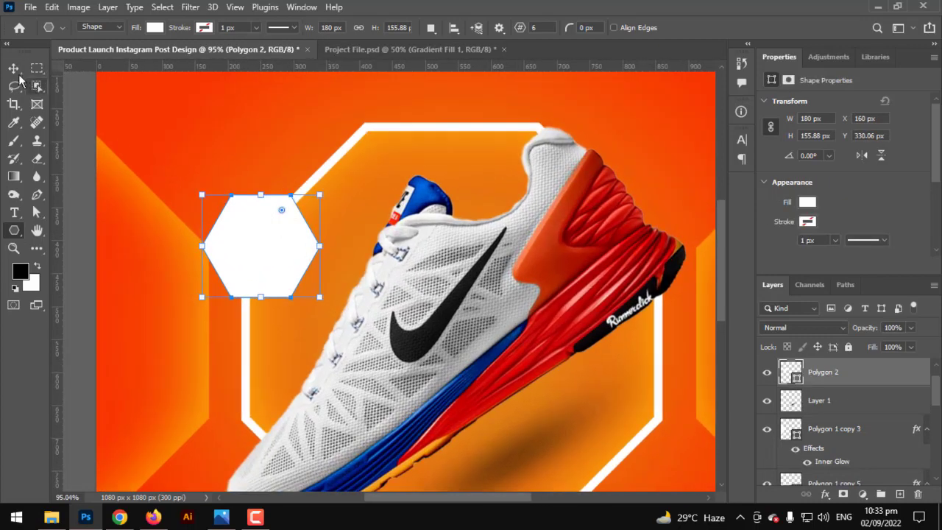
- Fill the hexagon with orange #f25305 and give it a white stroke
left_click(154, 27)
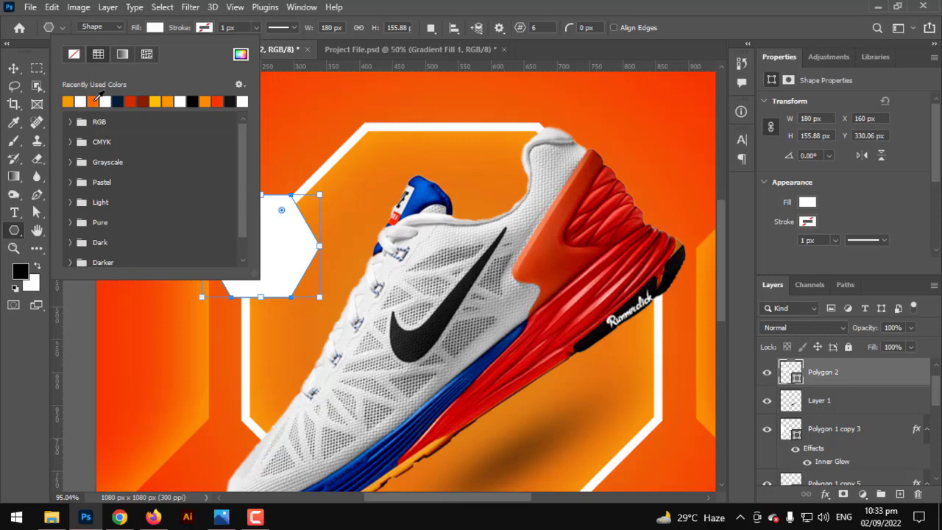
left_click(93, 101)
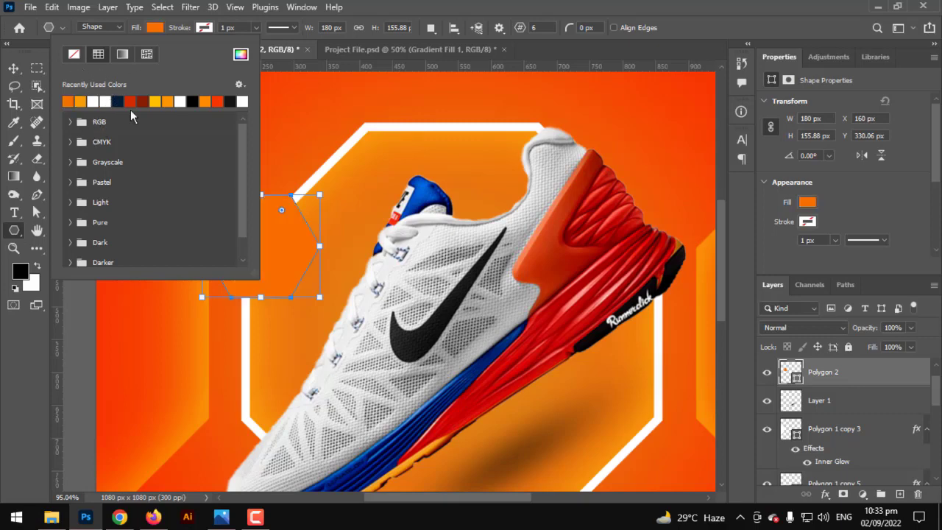
left_click(240, 53)
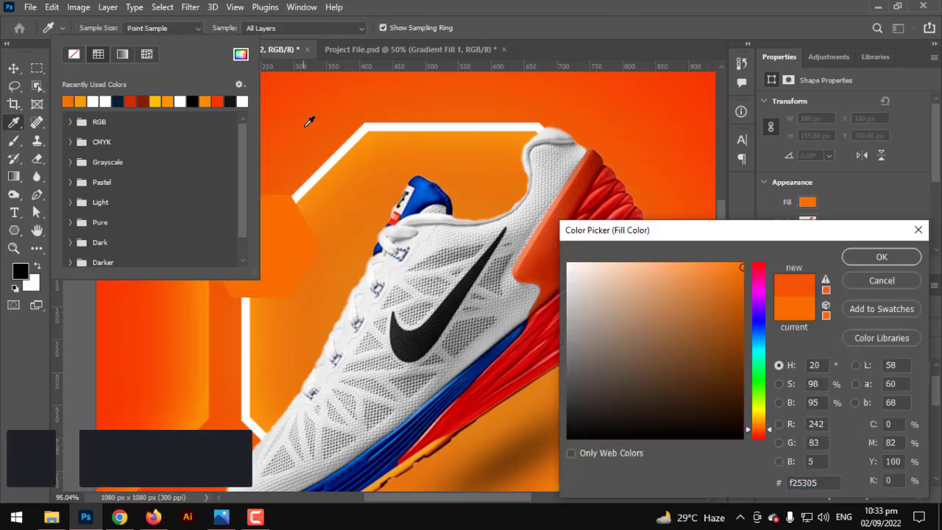
left_click(880, 257)
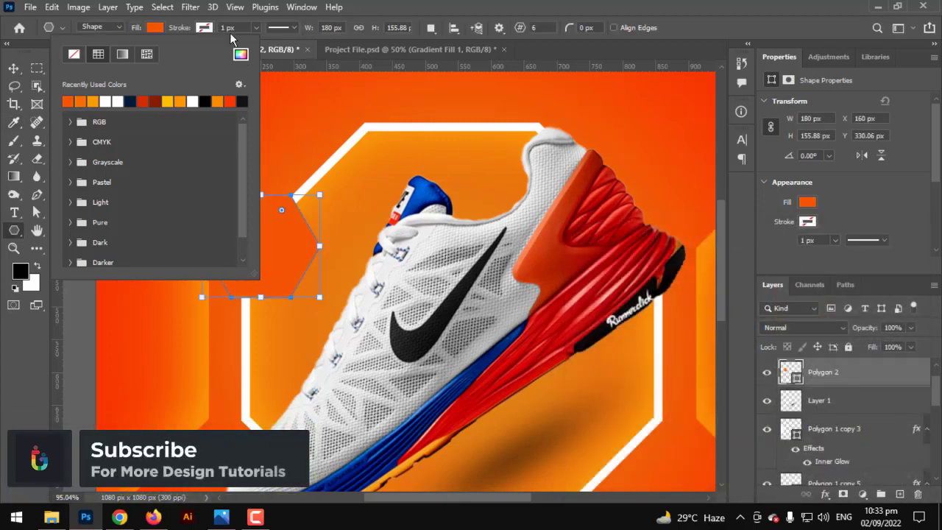
left_click(204, 28)
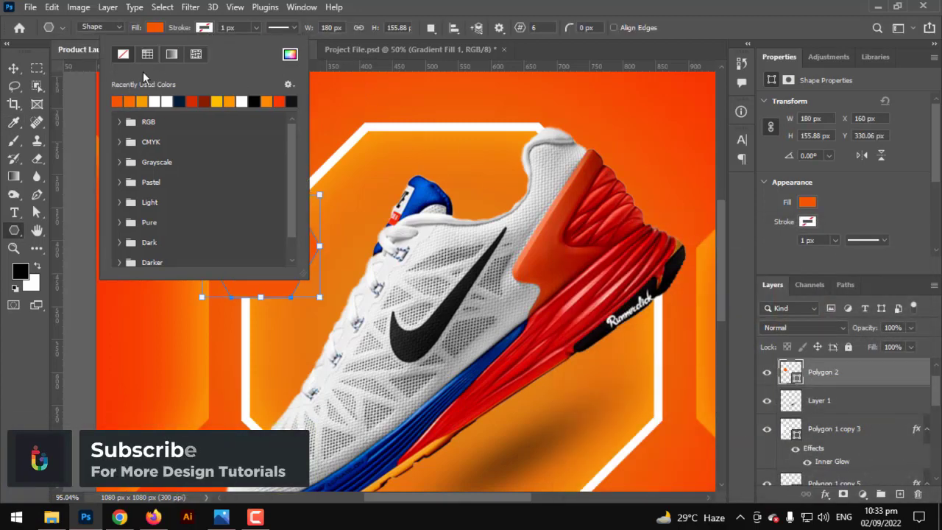
left_click(153, 101)
left_click(325, 9)
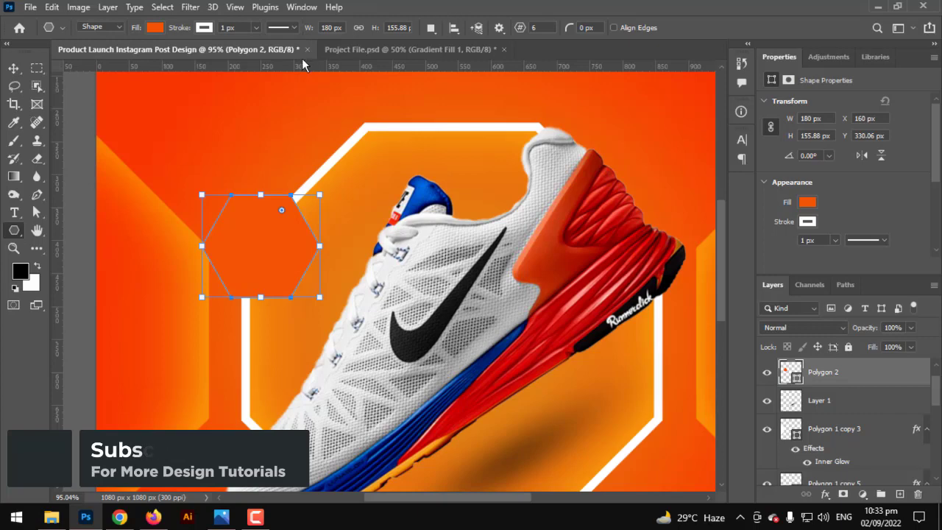
- Thicken the hexagon's white stroke to about 4.68 px and move the hexagon slightly up and left
left_click(256, 27)
left_click_drag(259, 43, 257, 48)
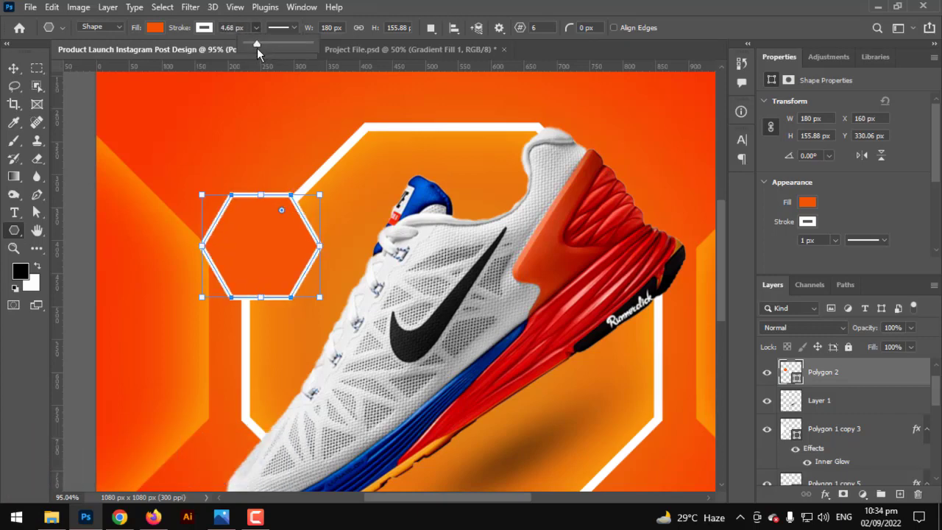
left_click(13, 68)
left_click_drag(262, 259, 245, 253)
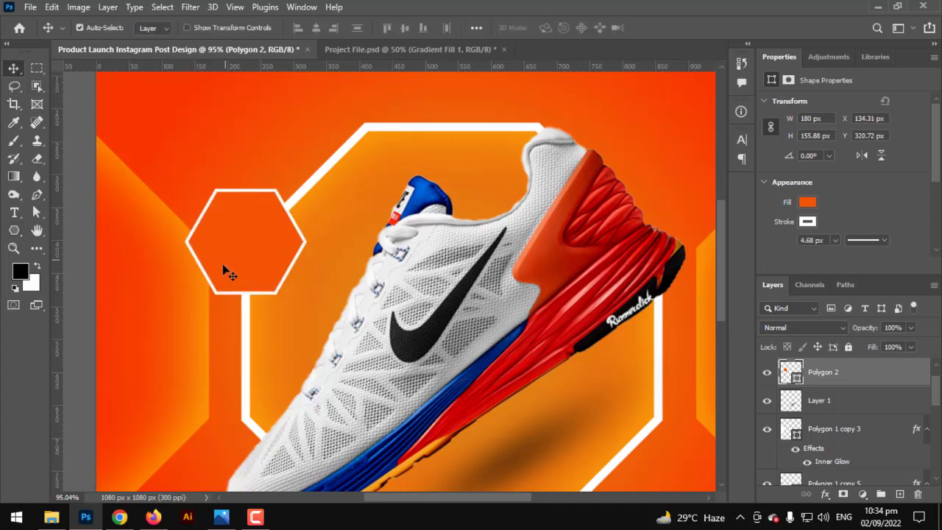
- Add the two-line, centre-aligned text "50% OFF" in white Montserrat SemiBold on the empty area below the hexagon
scroll(222, 263, "up", 2)
left_click(14, 212)
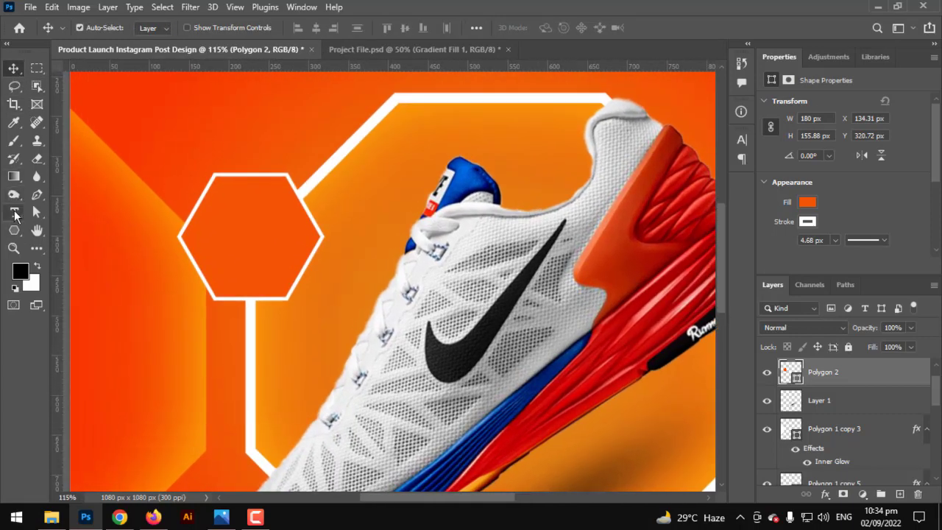
left_click(131, 361)
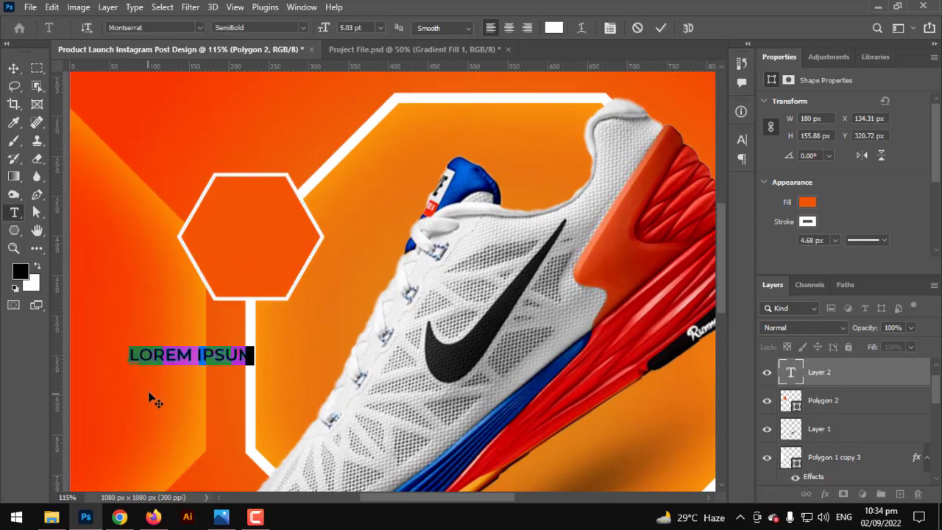
key("BackSpace")
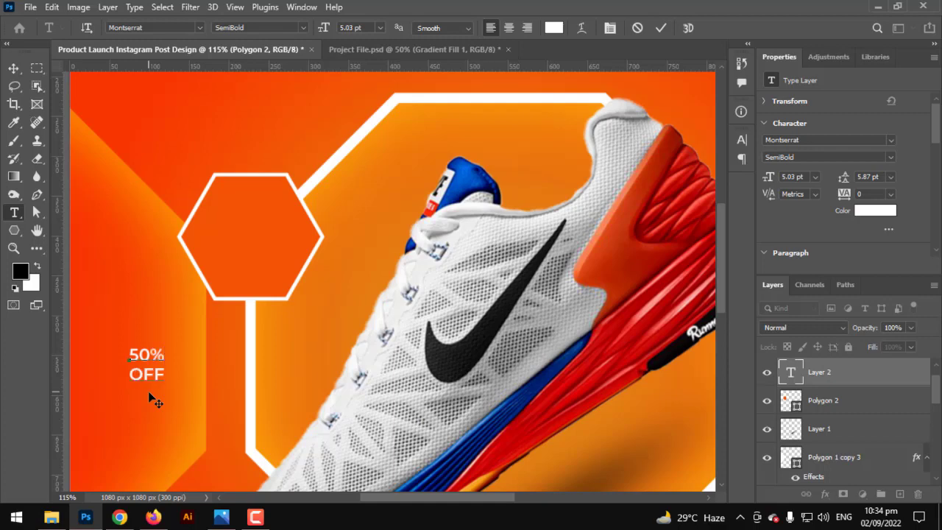
type("50% OFF")
key("ctrl+a")
scroll(147, 284, "up", 1)
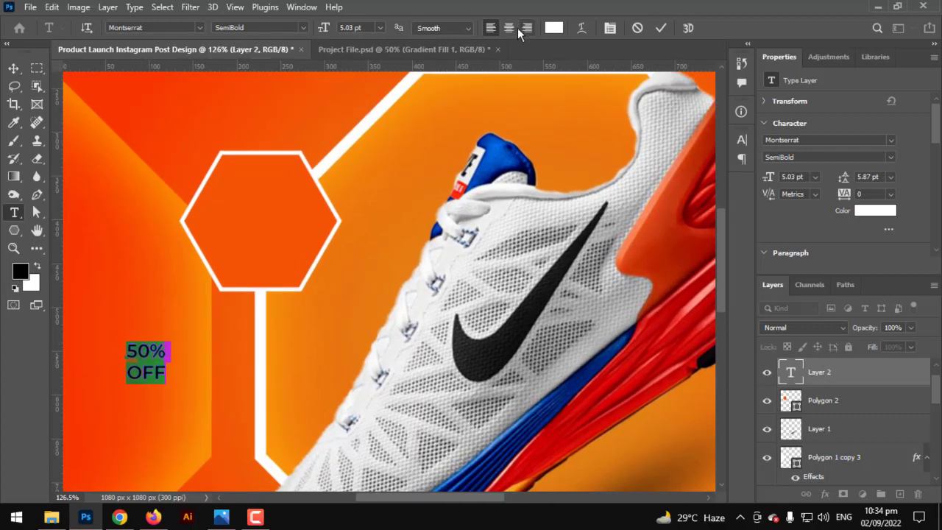
- Move the "50% OFF" text into the middle of the hexagon and scale it to about 224%
left_click(13, 68)
key("ctrl+t")
left_click_drag(148, 340, 270, 210)
left_click_drag(299, 175, 311, 157)
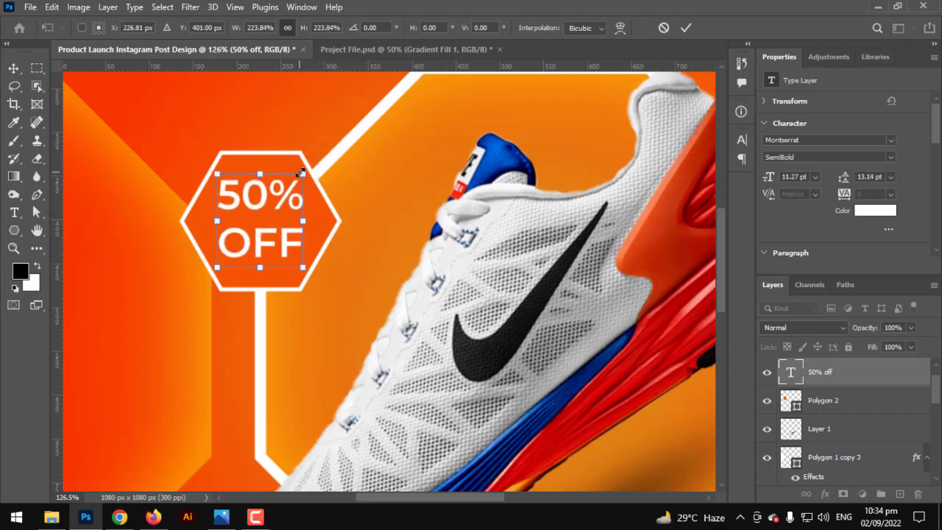
key("Return")
- Add the two-line, centred white heading "SNEAKER SPORTS" above the octagon in Montserrat ExtraBold
key("ctrl+0")
scroll(421, 131, "up", 2)
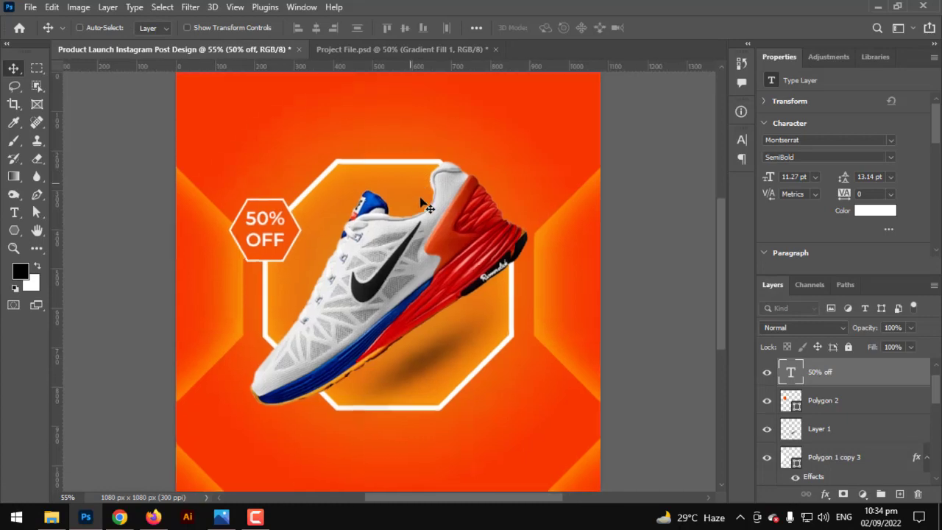
scroll(425, 237, "up", 1)
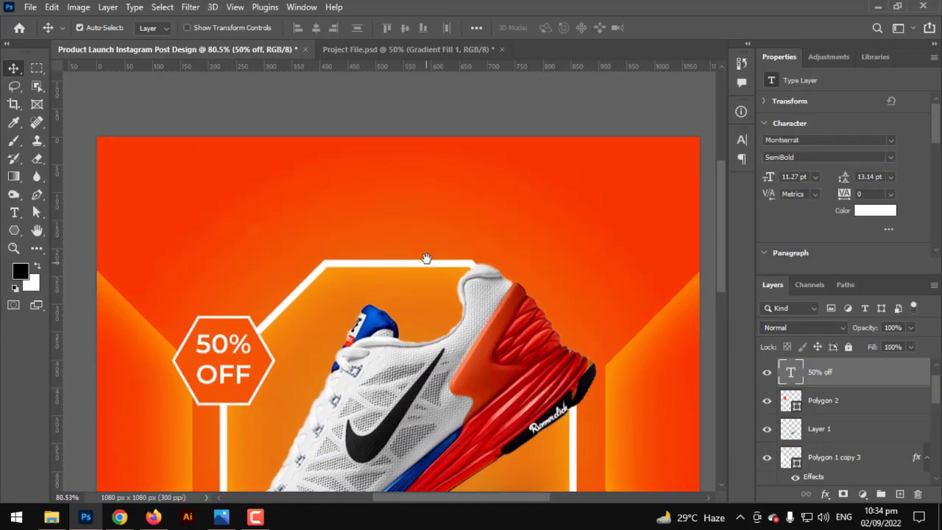
left_click(14, 213)
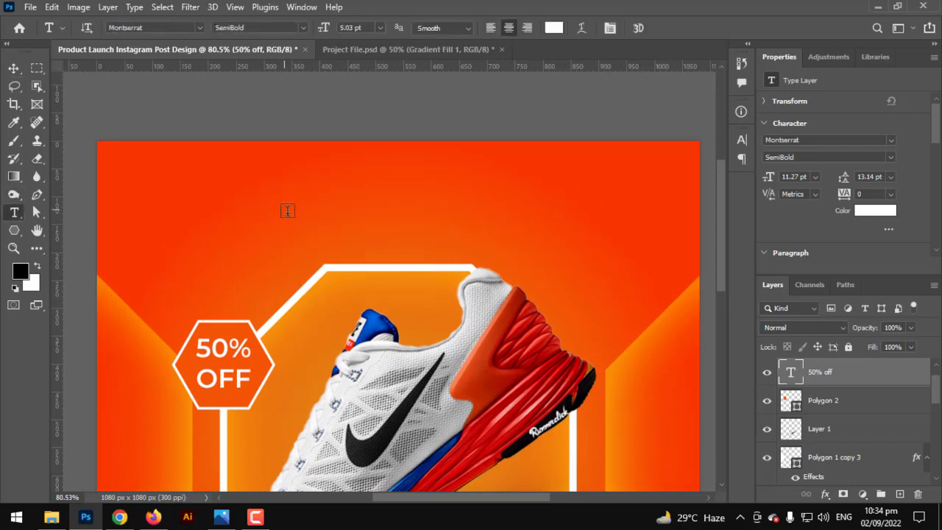
left_click(287, 210)
type("S")
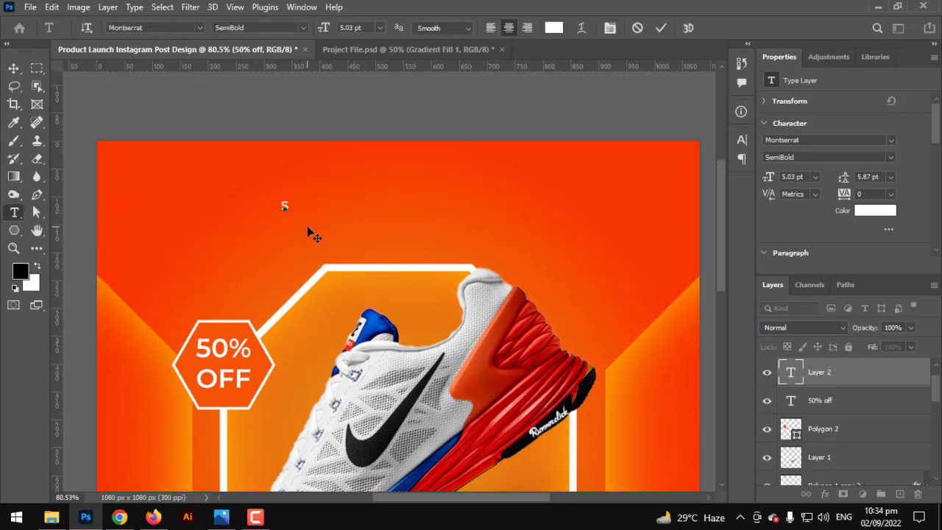
type("NEAKER ")
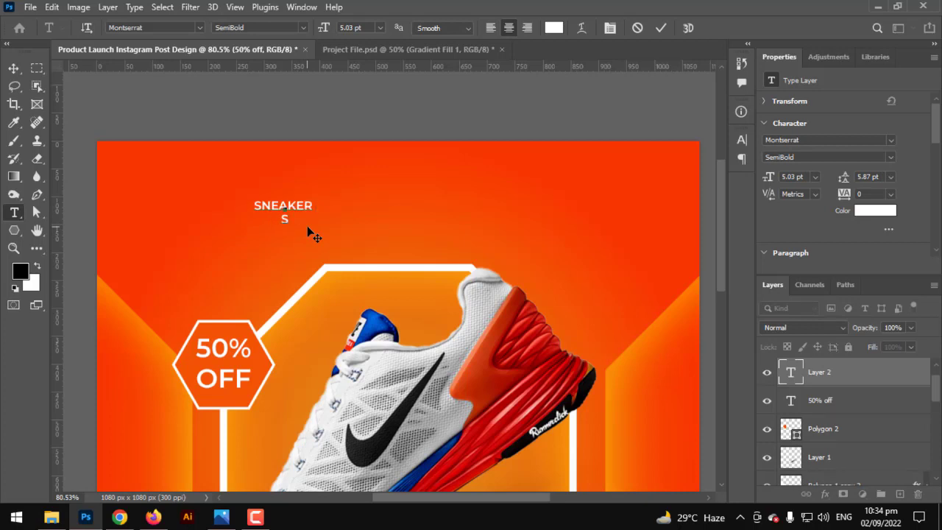
type("SPORTS")
key("ctrl+a")
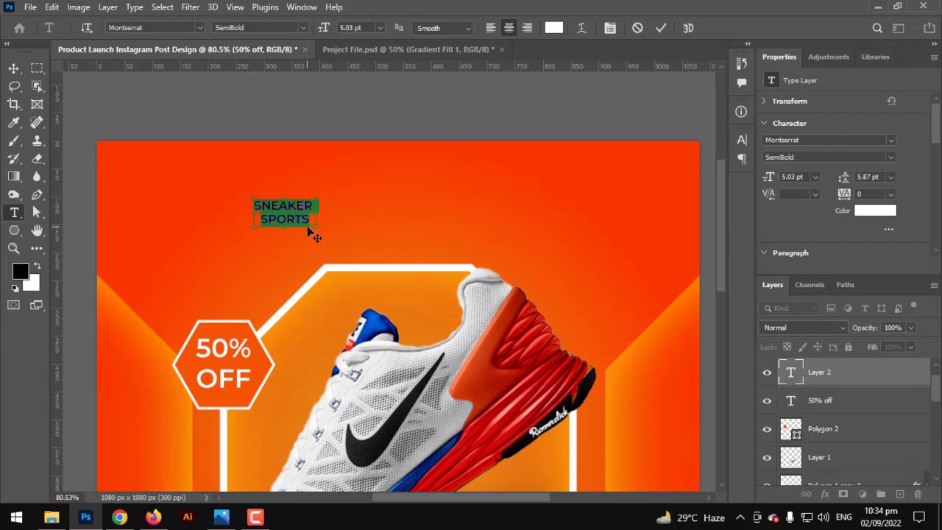
left_click(301, 28)
left_click(317, 206)
- Scale the "SNEAKER SPORTS" heading to about 248% and centre it horizontally above the octagon
left_click(14, 68)
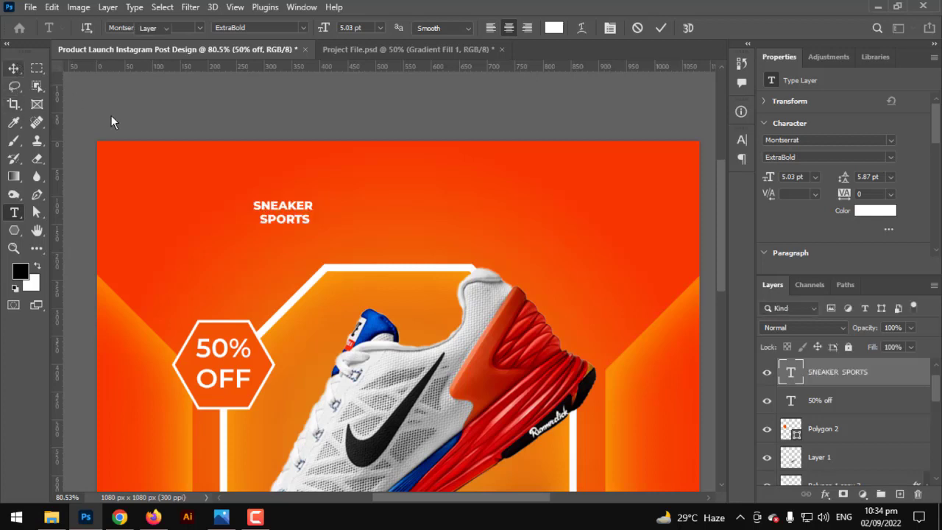
key("ctrl+t")
left_click_drag(313, 212, 419, 213)
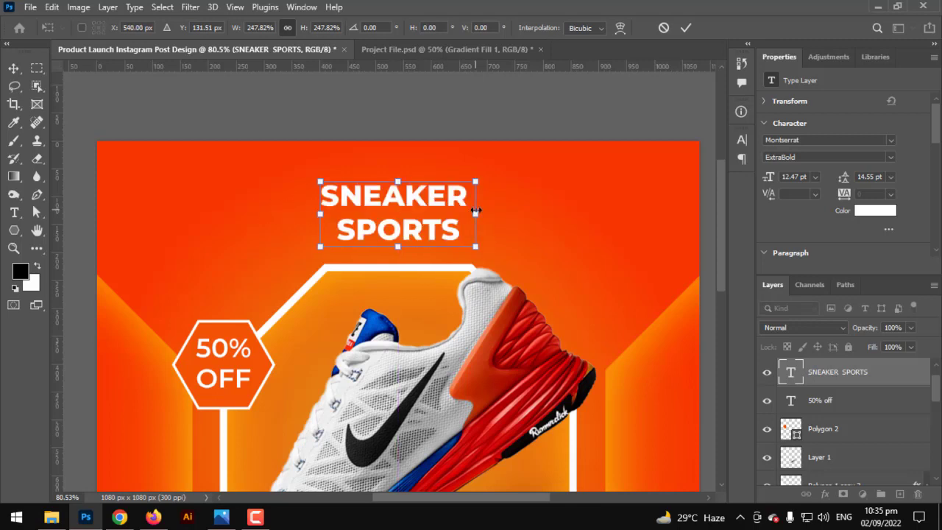
key("Return")
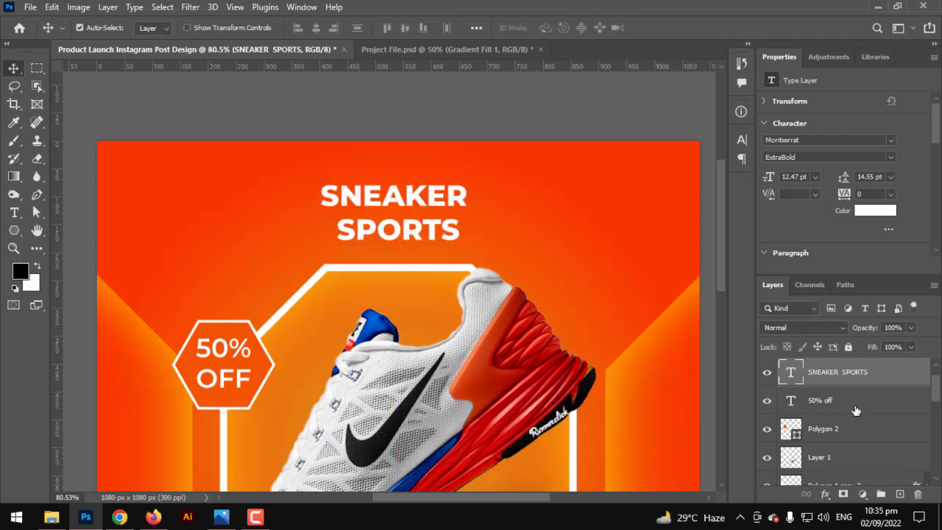
- Move the shoe image layer down the stack to sit directly beneath the "50% off" text layer
left_click(856, 410)
scroll(856, 419, "down", 3)
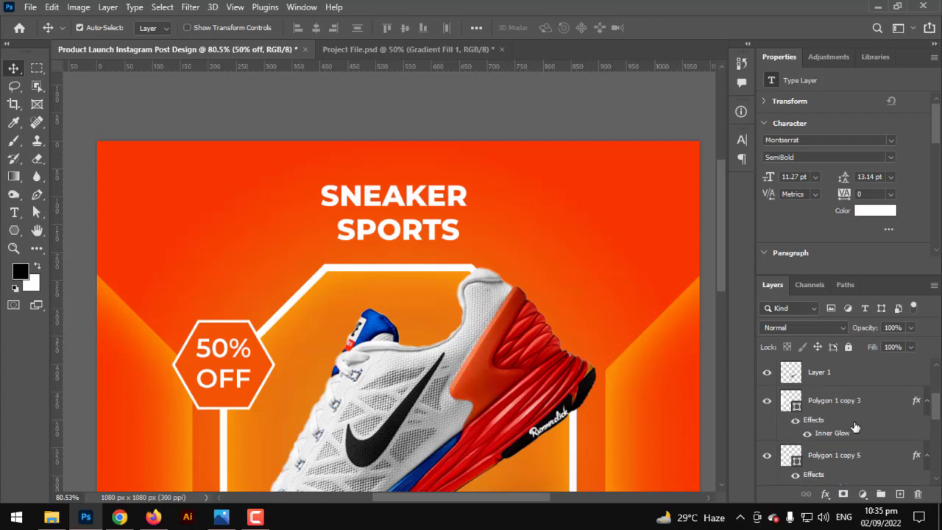
scroll(855, 427, "up", 2)
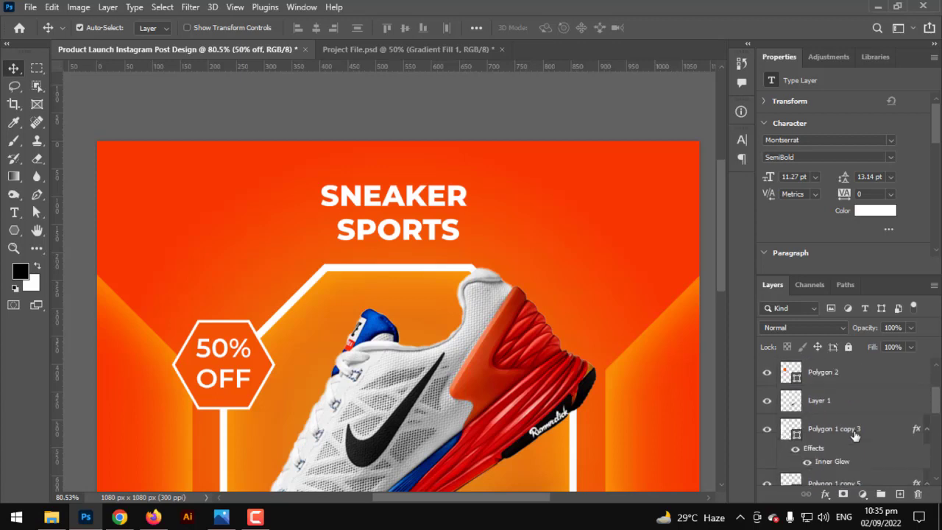
scroll(828, 432, "down", 5)
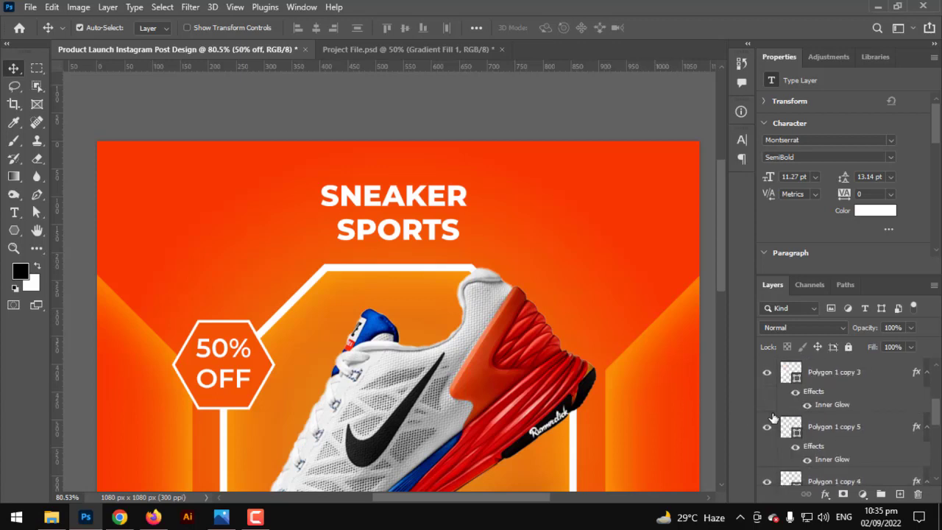
scroll(827, 433, "up", 5)
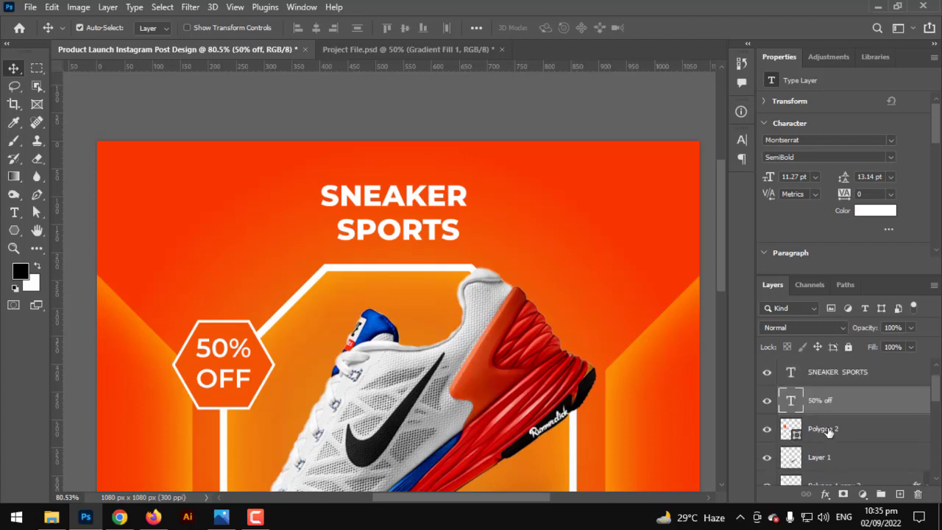
scroll(828, 432, "down", 1)
scroll(829, 440, "down", 1)
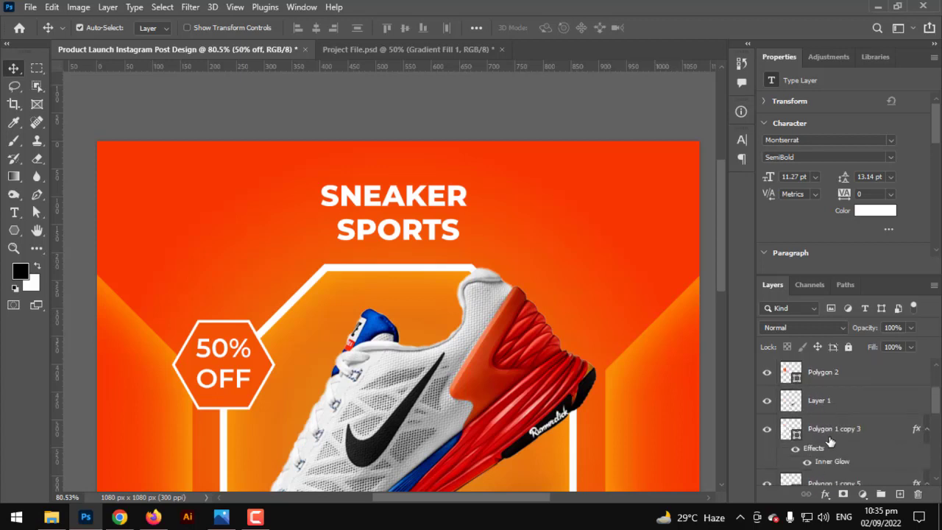
scroll(829, 436, "up", 3)
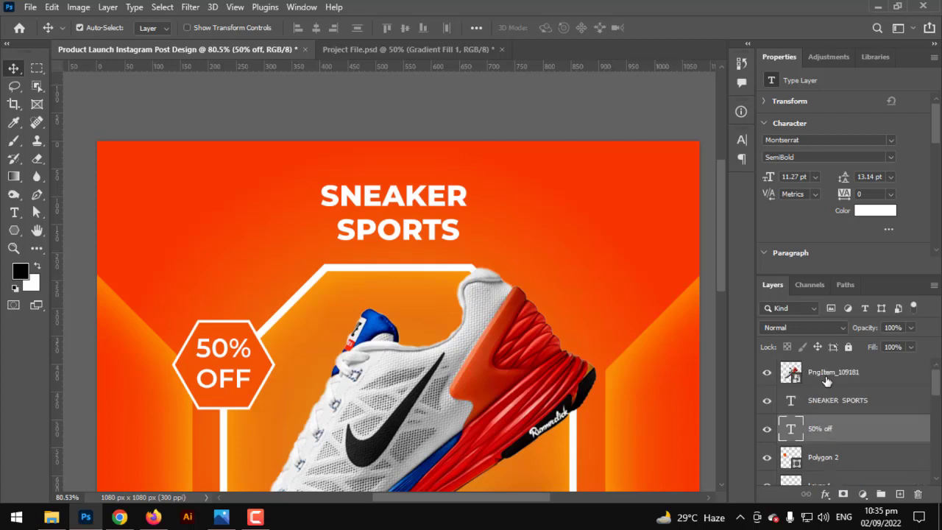
left_click_drag(825, 377, 843, 435)
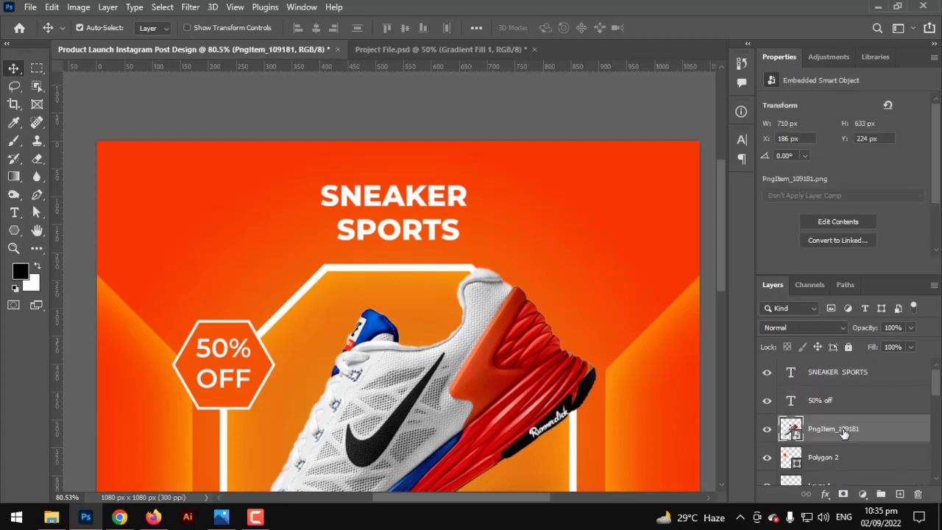
scroll(844, 434, "down", 5)
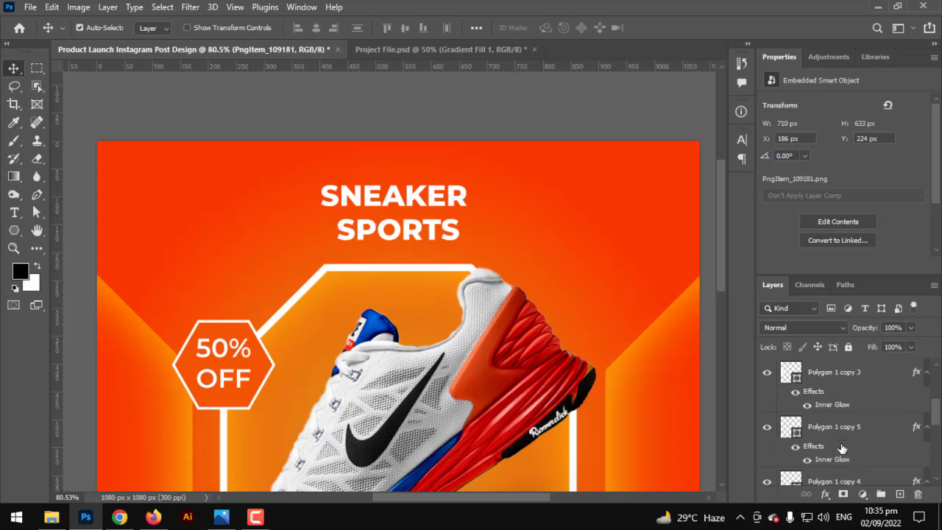
scroll(842, 448, "down", 4)
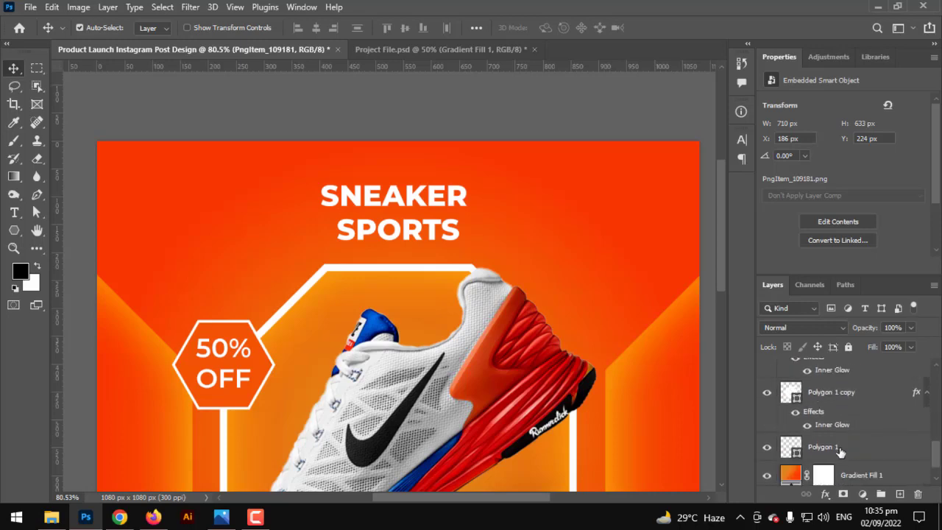
left_click(840, 450)
left_click(902, 392, "shift")
key("ctrl+t")
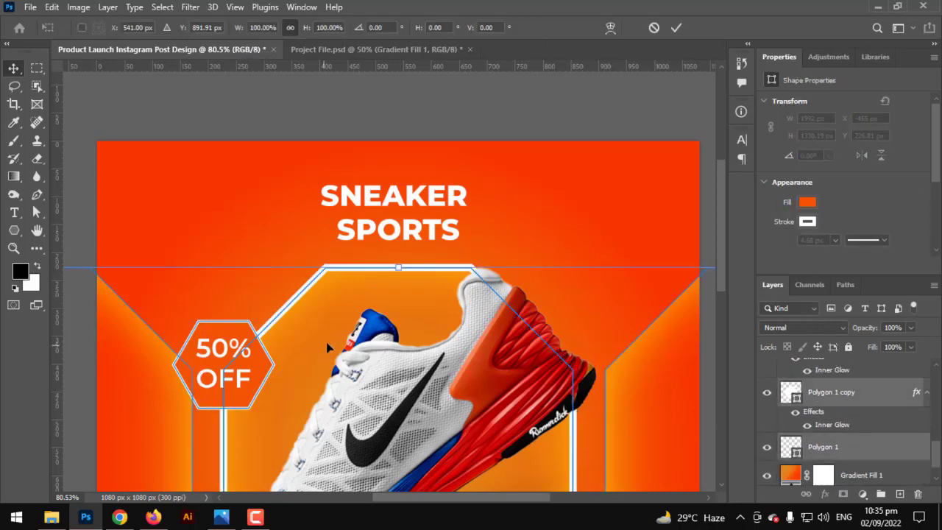
scroll(328, 347, "down", 4)
left_click_drag(373, 299, 374, 314)
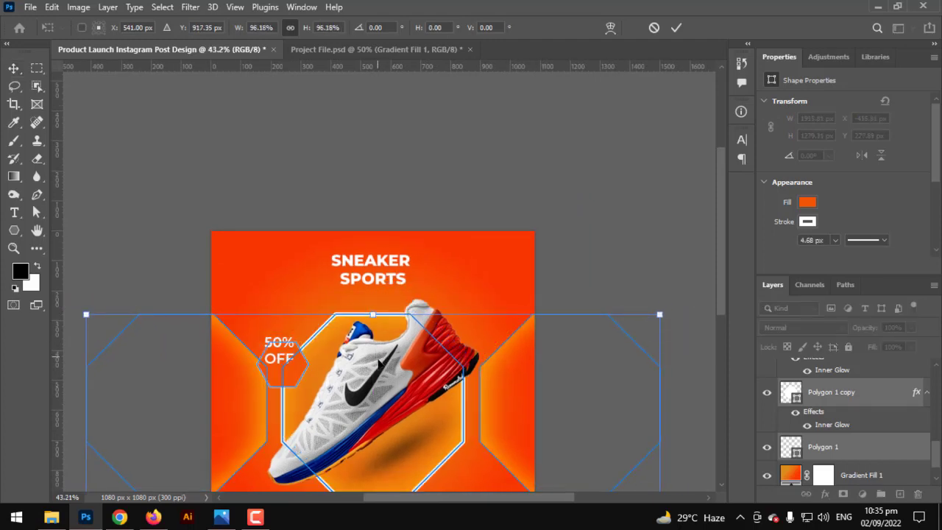
left_click_drag(379, 364, 354, 294)
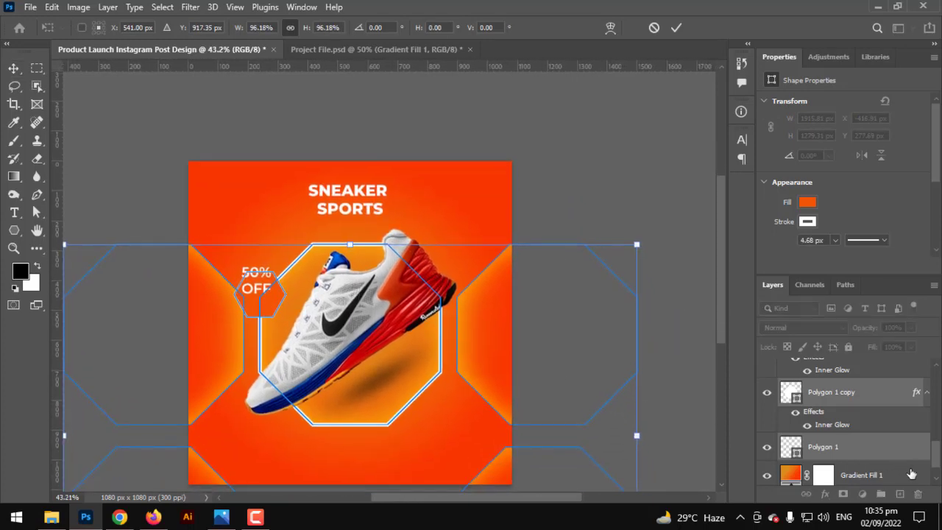
scroll(910, 474, "up", 5)
key("ctrl+z")
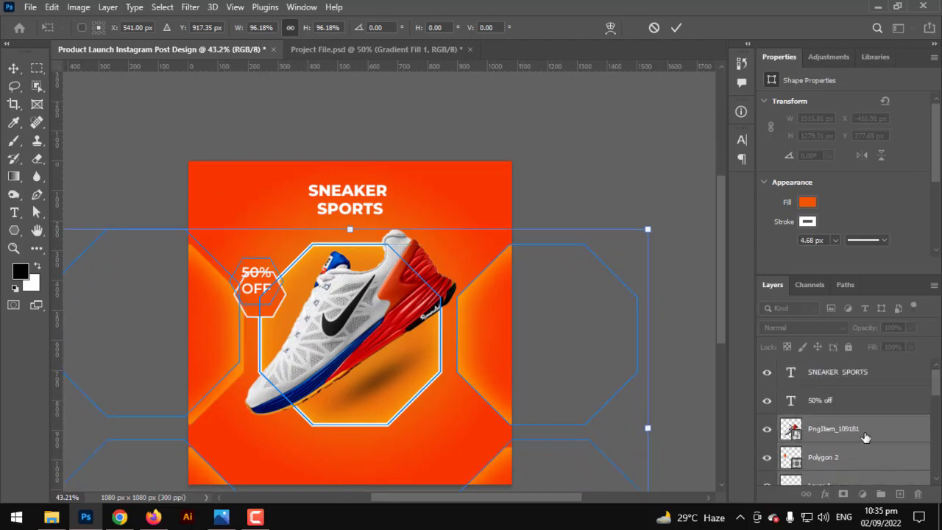
key("ctrl+h")
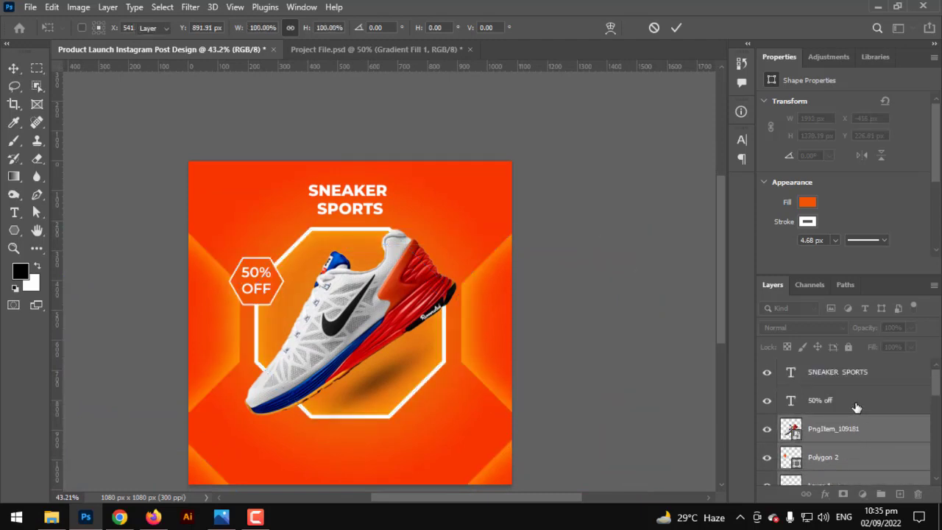
- Scale the "50% off" text, shoe, shadow and all polygons together to about 97% and shift them slightly down and left
left_click(856, 407)
scroll(861, 427, "down", 5)
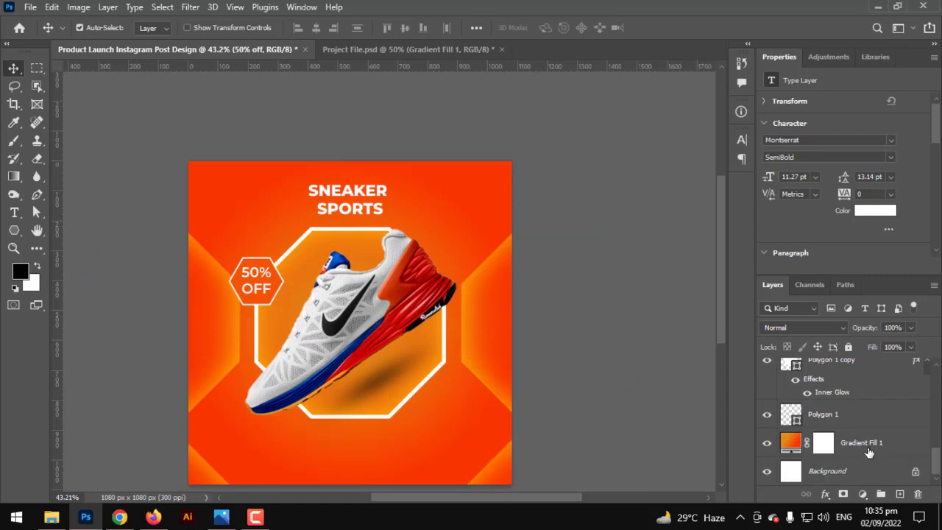
left_click(816, 417)
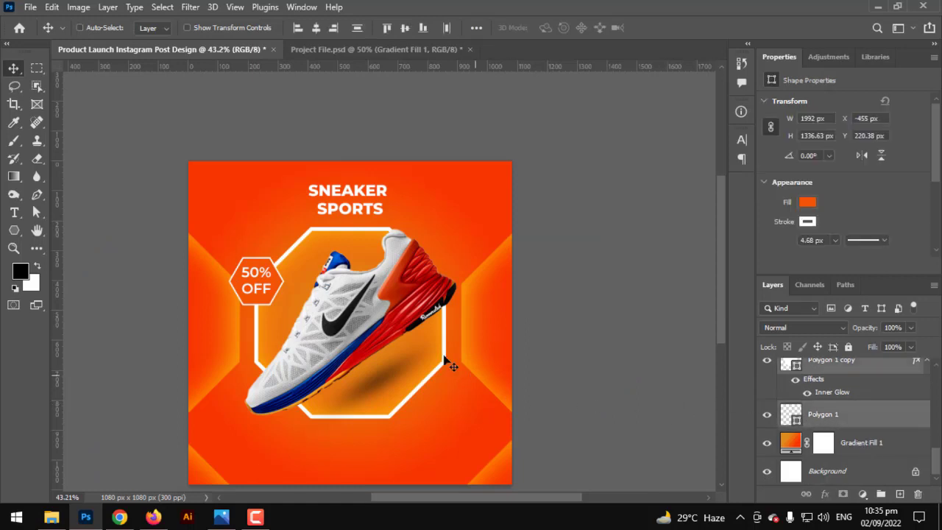
key("ctrl+t")
left_click_drag(351, 226, 350, 239)
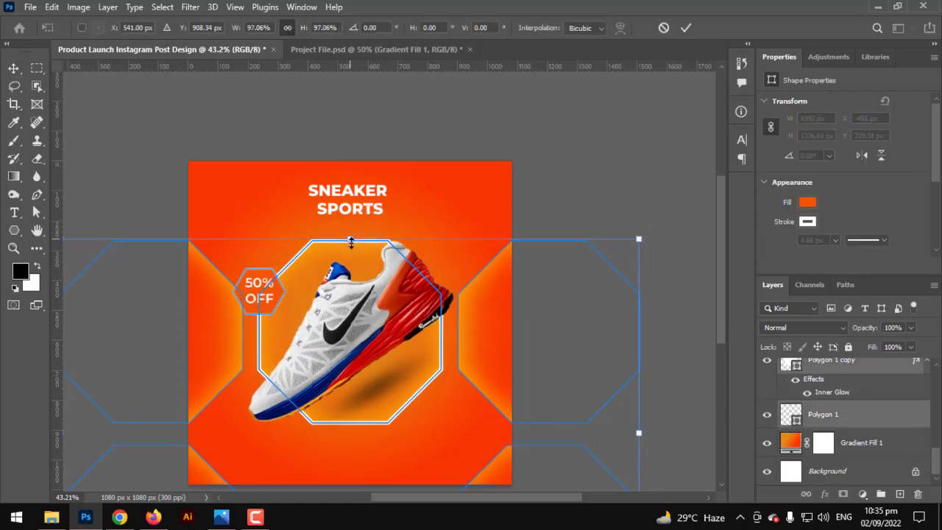
left_click_drag(376, 304, 372, 306)
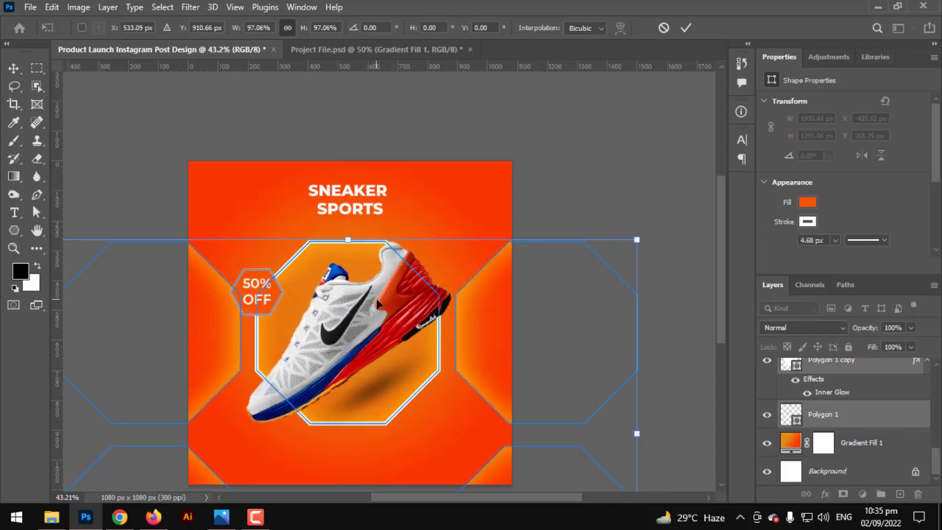
key("Return")
scroll(424, 310, "up", 2)
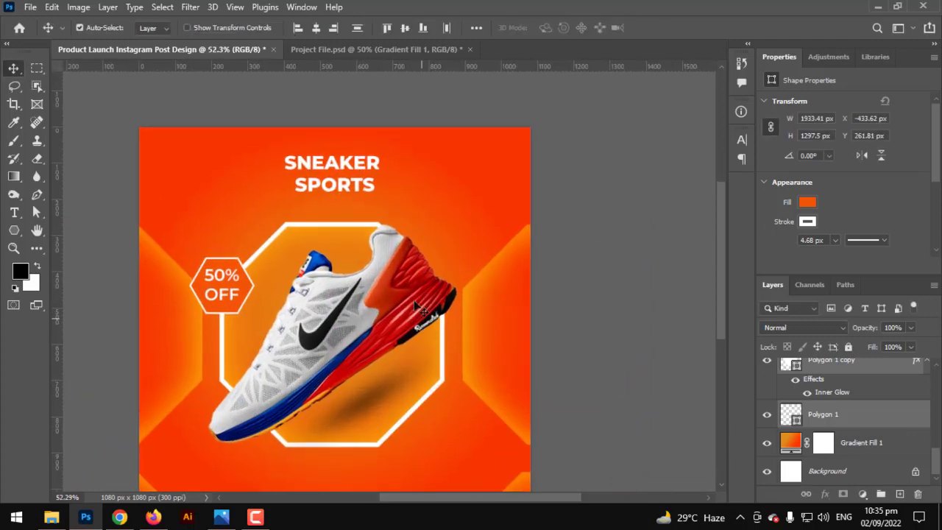
- Scale the "SNEAKER SPORTS" heading up to 15.93 pt and lower it slightly towards the octagon
scroll(366, 264, "up", 6)
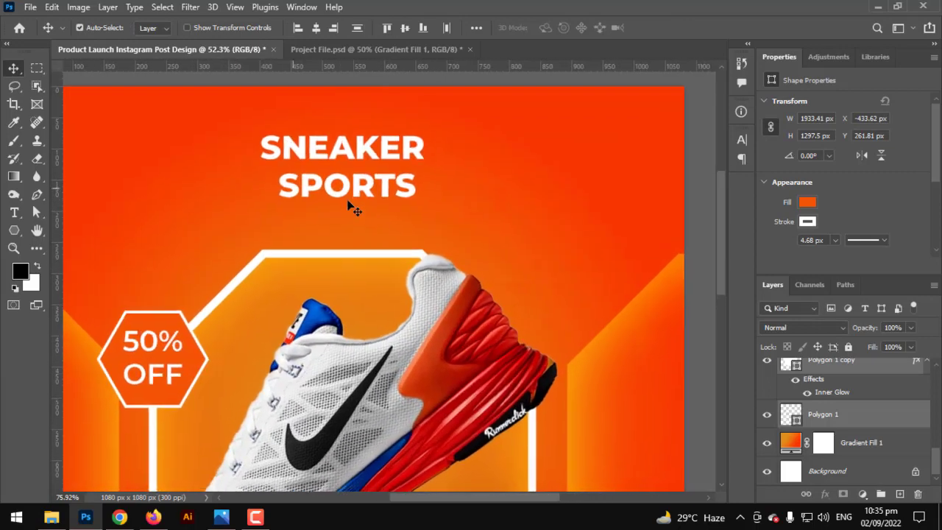
mouse_move(342, 196)
left_mouse_down()
mouse_move(343, 217)
mouse_move(340, 200)
left_mouse_up()
left_click_drag(346, 143, 351, 248)
key("Return")
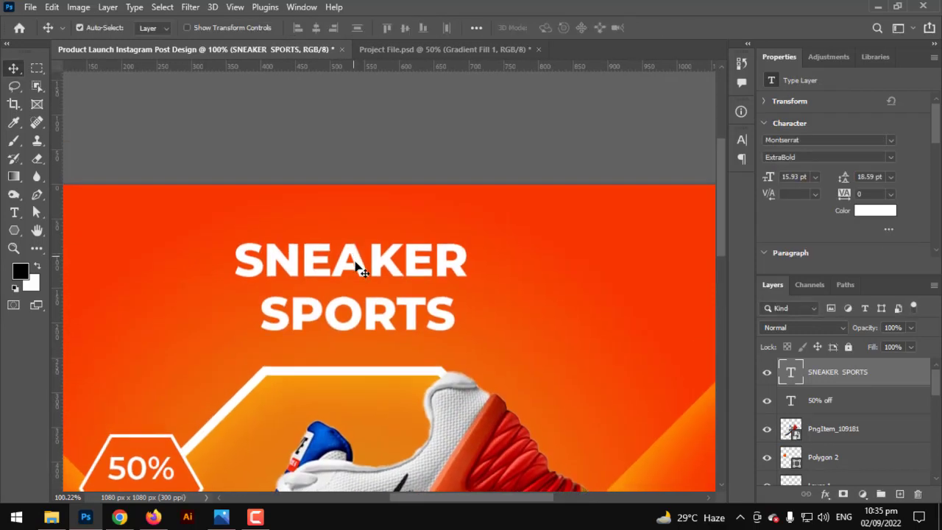
left_click_drag(371, 317, 373, 325)
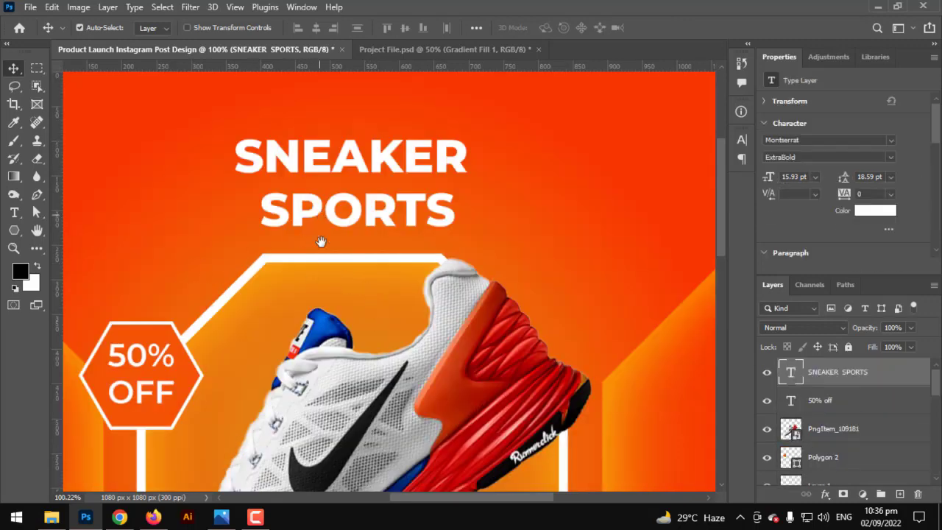
- Add a white text line "NEW ARRIVAL" above the "SNEAKER SPORTS" heading in Montserrat Regular
scroll(116, 269, "up", 3)
key("t")
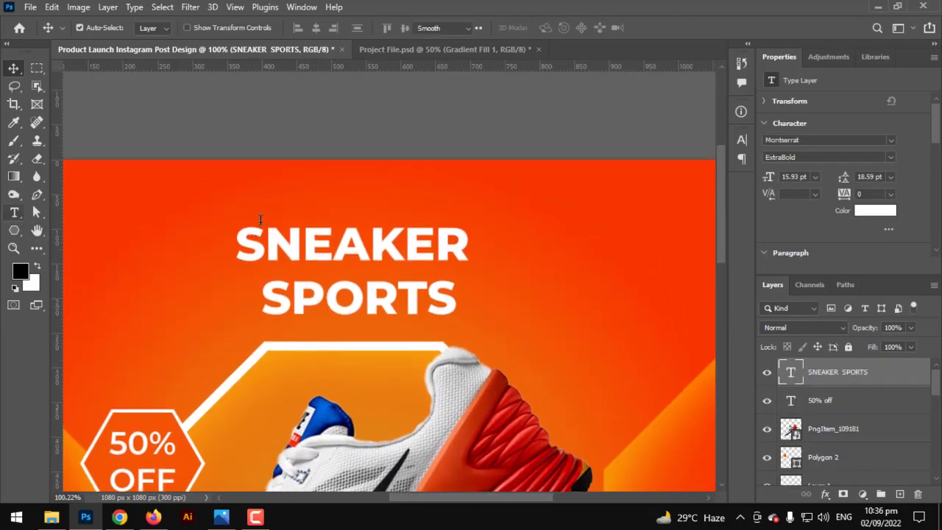
left_click(272, 207)
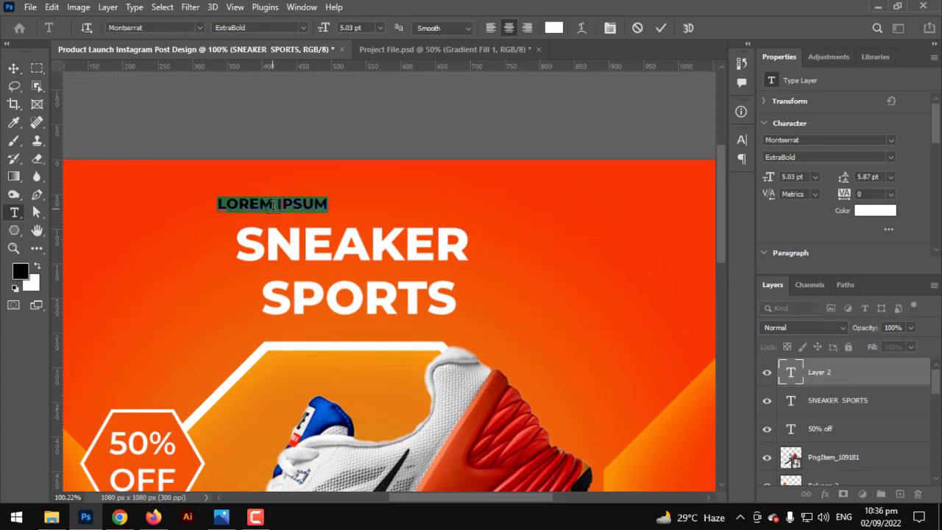
type("NEW ARR")
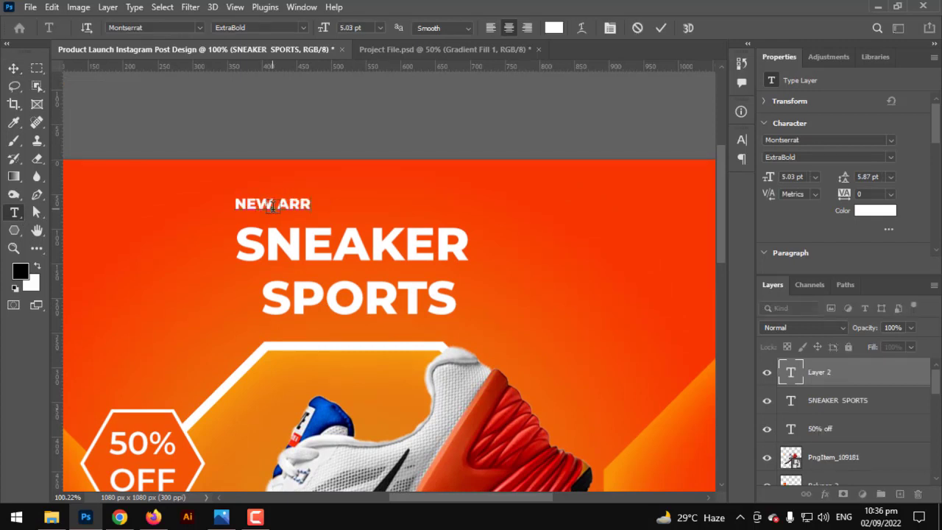
type("IVAL")
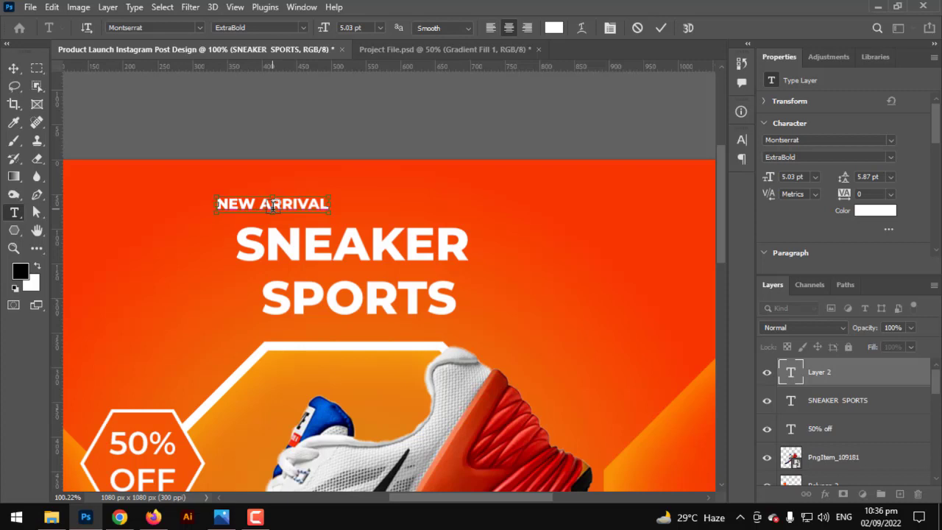
key("ctrl+a")
left_click(302, 28)
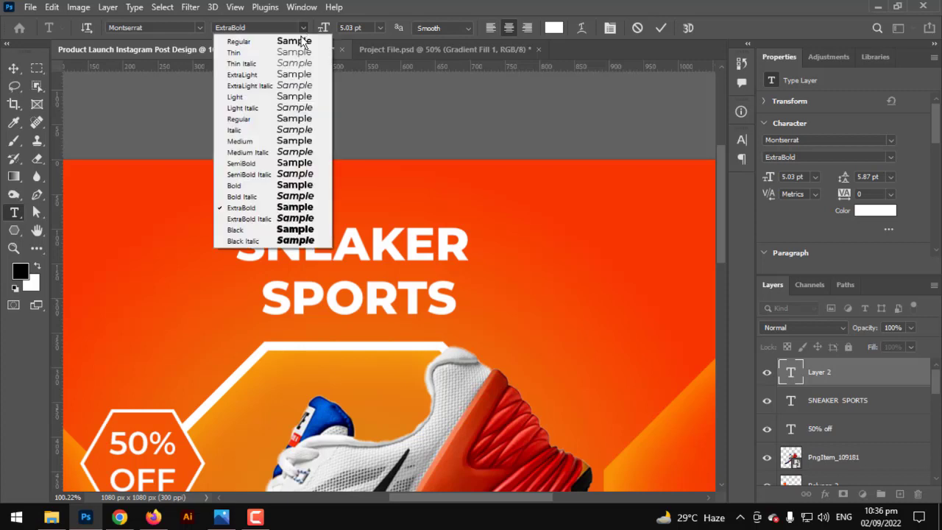
left_click(269, 119)
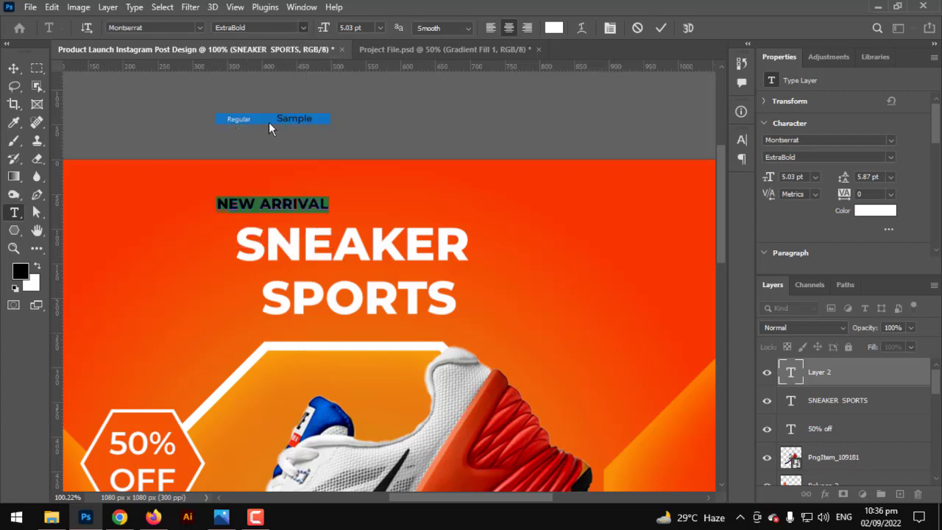
left_click(14, 68)
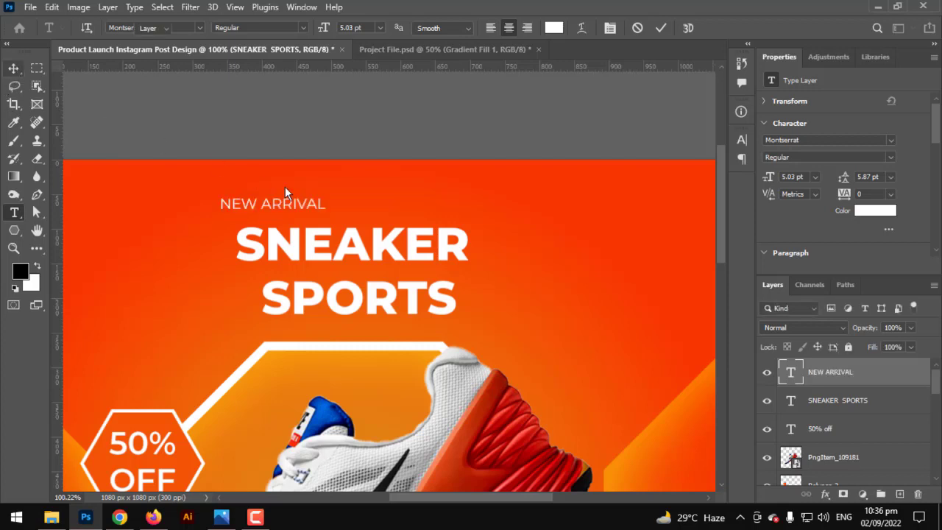
- Scale the "NEW ARRIVAL" text to about 127% and centre it horizontally over the heading
key("ctrl+t")
left_click_drag(328, 203, 402, 209)
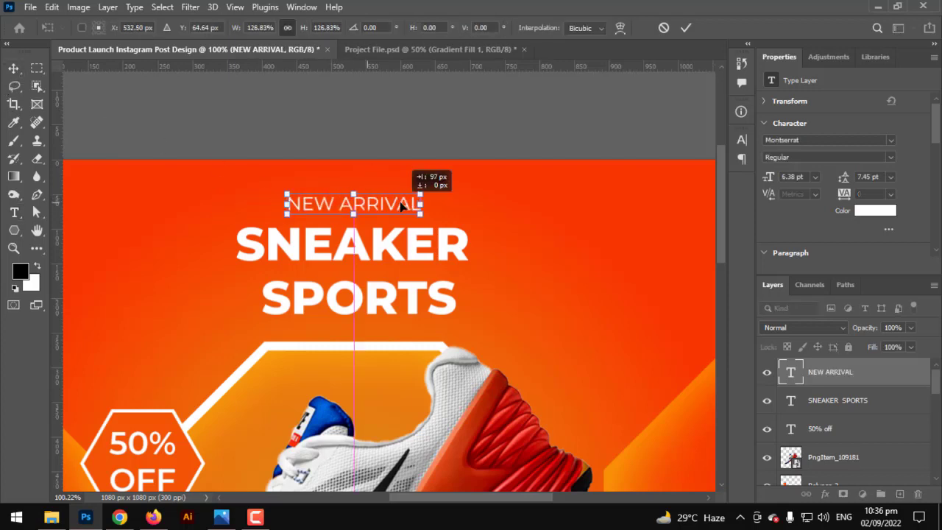
key("Return")
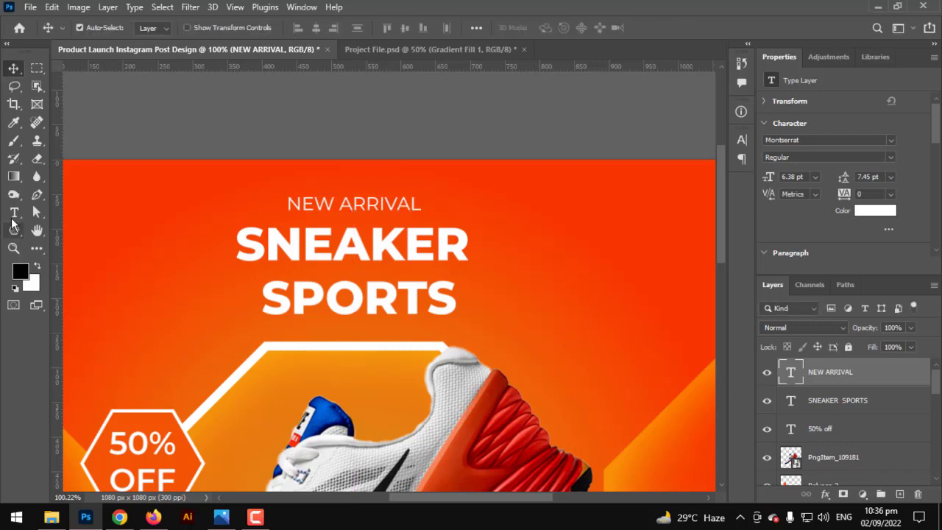
- Set the font weight of the "NEW ARRIVAL" text to Medium
left_click(14, 212)
left_click(302, 27)
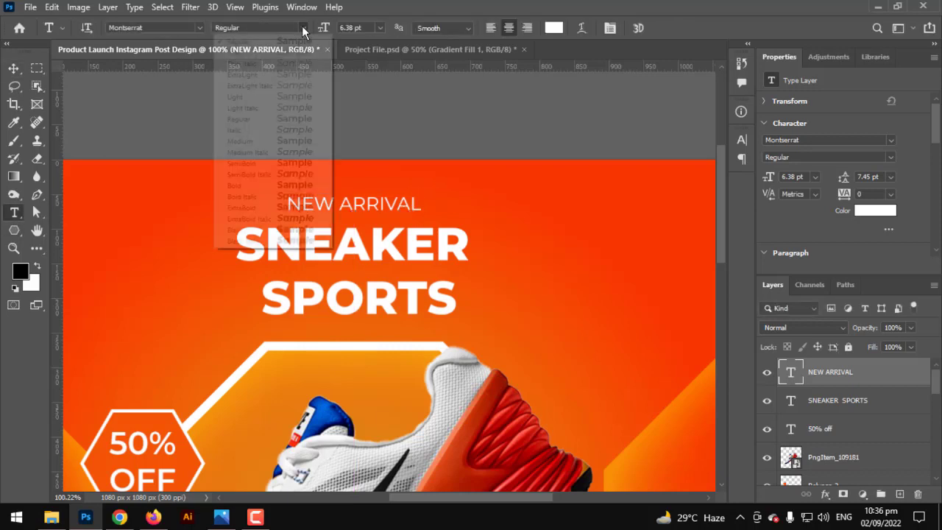
left_click(273, 141)
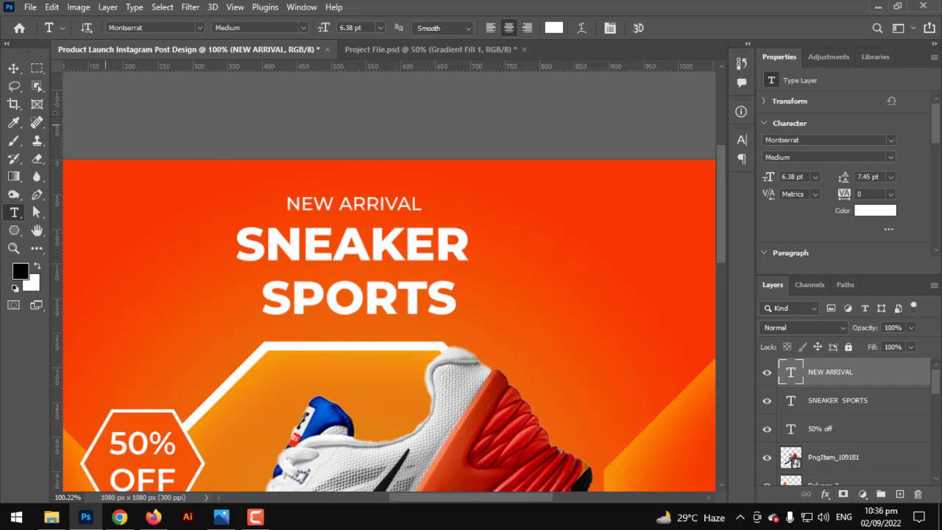
left_click(15, 68)
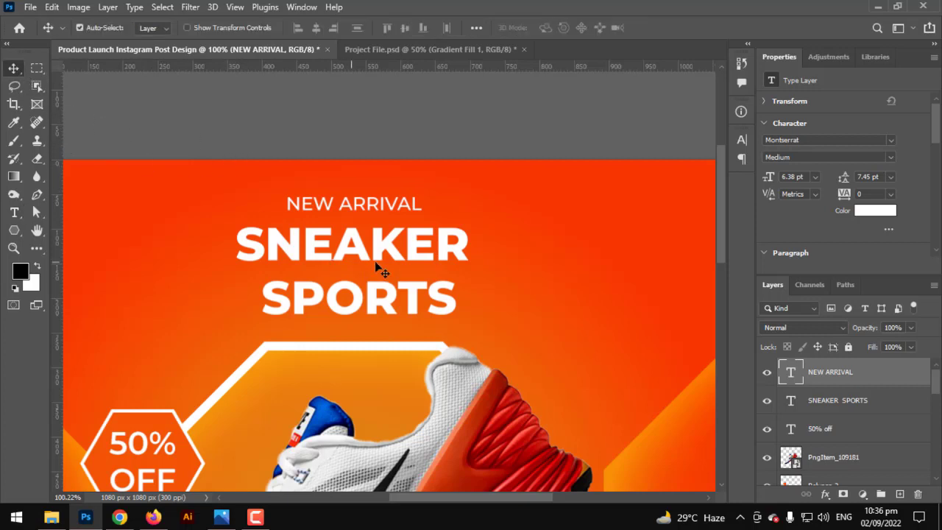
- Tighten the leading of the heading's "SPORTS" line to 15 pt and move the heading slightly down towards the octagon
left_click(18, 218)
left_click(353, 245)
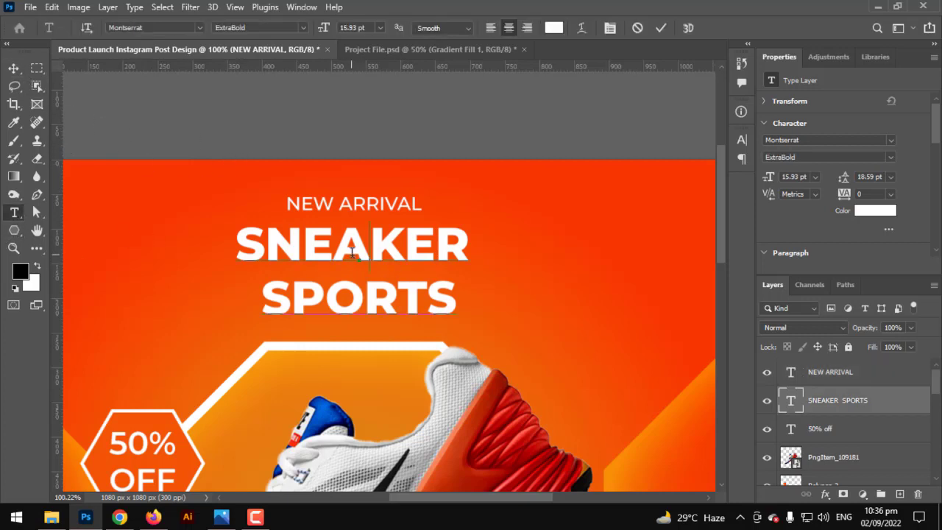
double_click(353, 245)
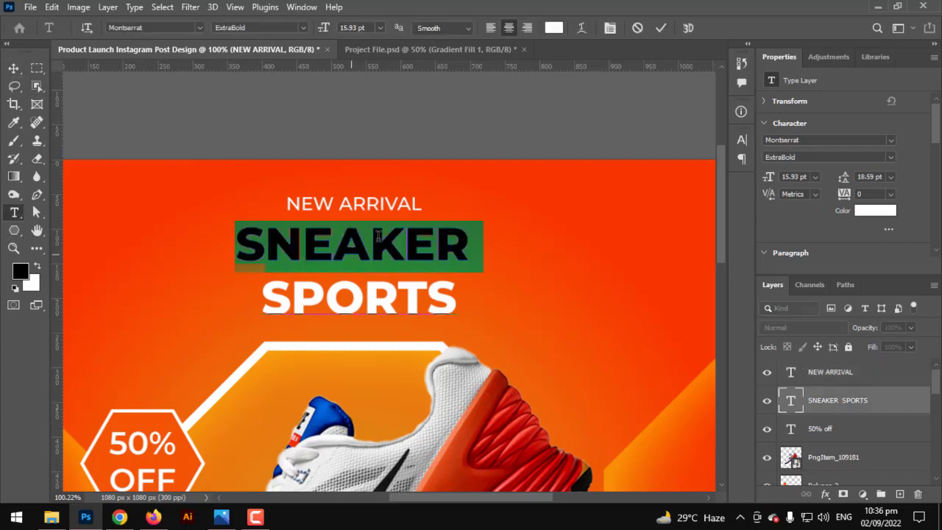
left_click(604, 29)
mouse_move(666, 179)
left_mouse_down()
mouse_move(655, 195)
mouse_move(669, 197)
left_mouse_up()
key("ctrl+a")
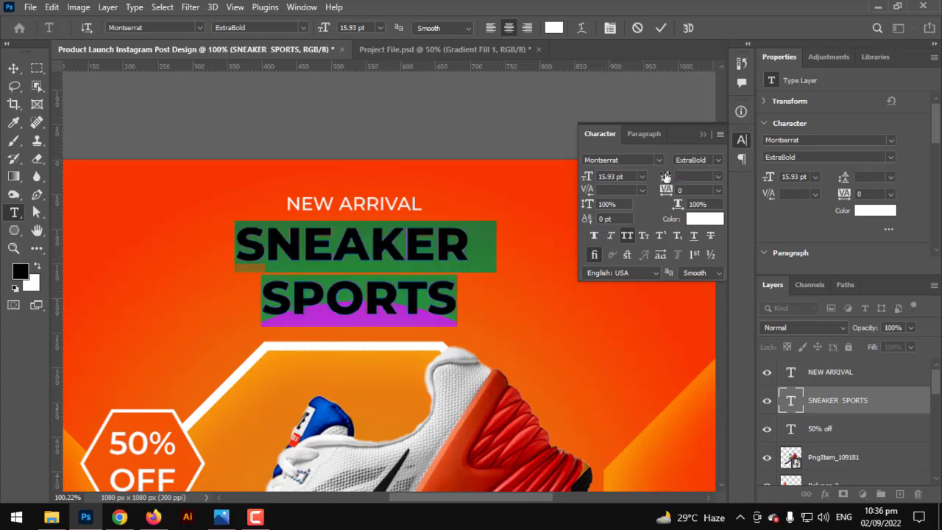
left_click(401, 308)
double_click(401, 308)
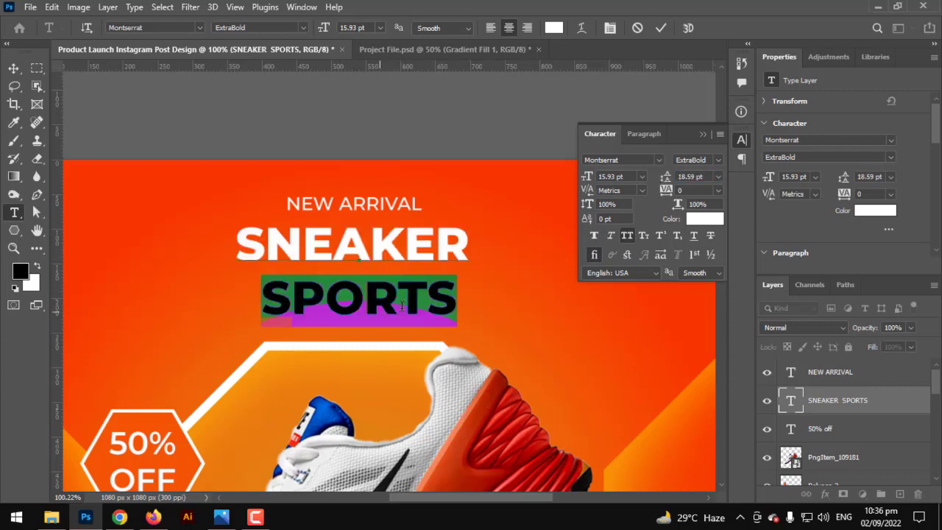
left_click_drag(667, 179, 661, 181)
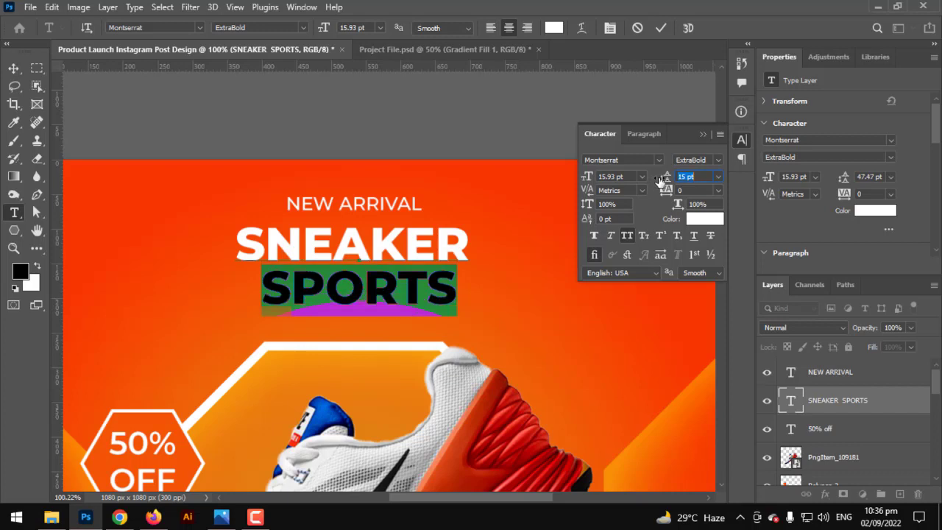
left_click(13, 68)
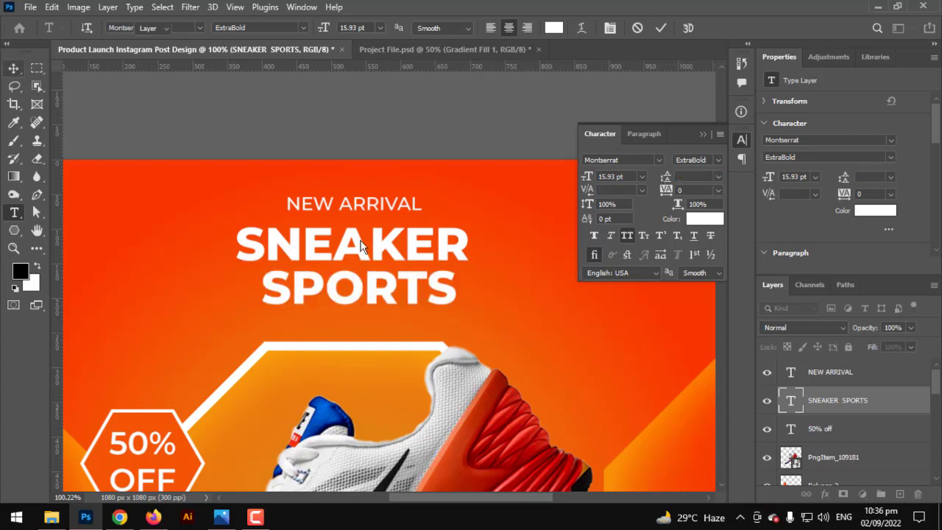
left_click_drag(398, 255, 396, 265)
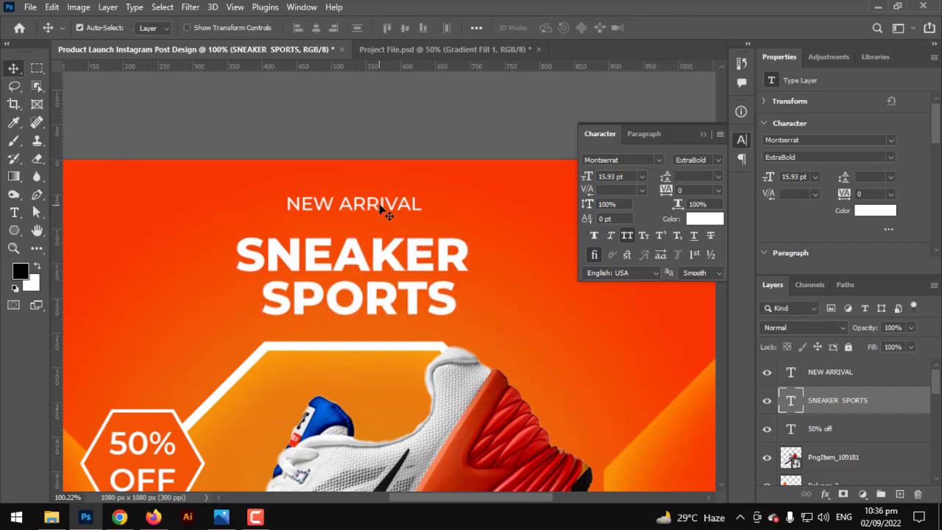
- Scale the "NEW ARRIVAL" text to about 107% and position it centred just above the "SNEAKER" line
left_click_drag(384, 210, 355, 210)
key("ctrl+t")
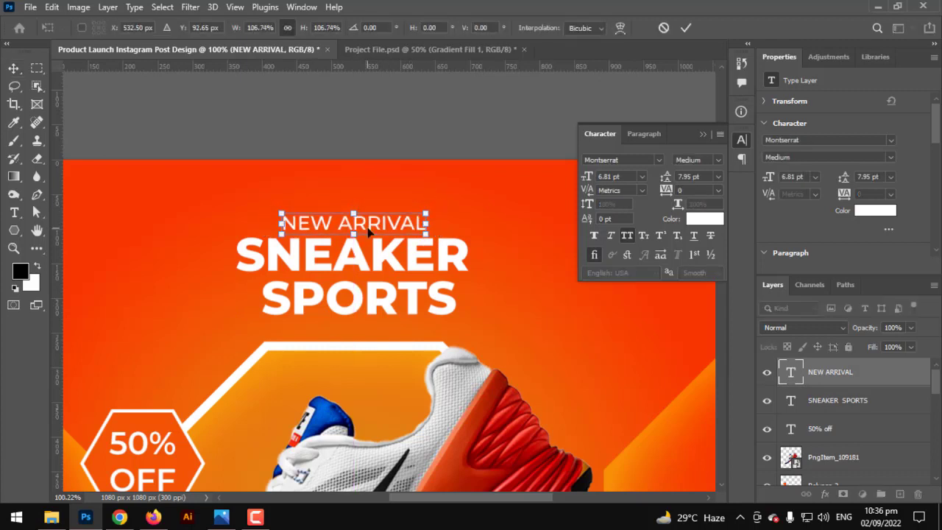
key("Up")
key("Up")
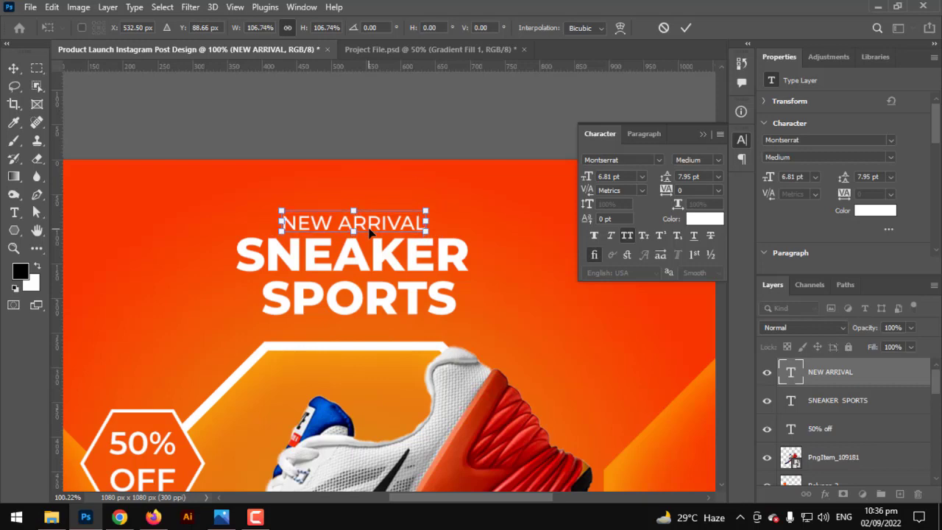
key("Up")
key("Return")
- Scale the "NEW ARRIVAL" and "SNEAKER SPORTS" text layers together to about 121%, extending them upwards from their lower edge
key("ctrl+0")
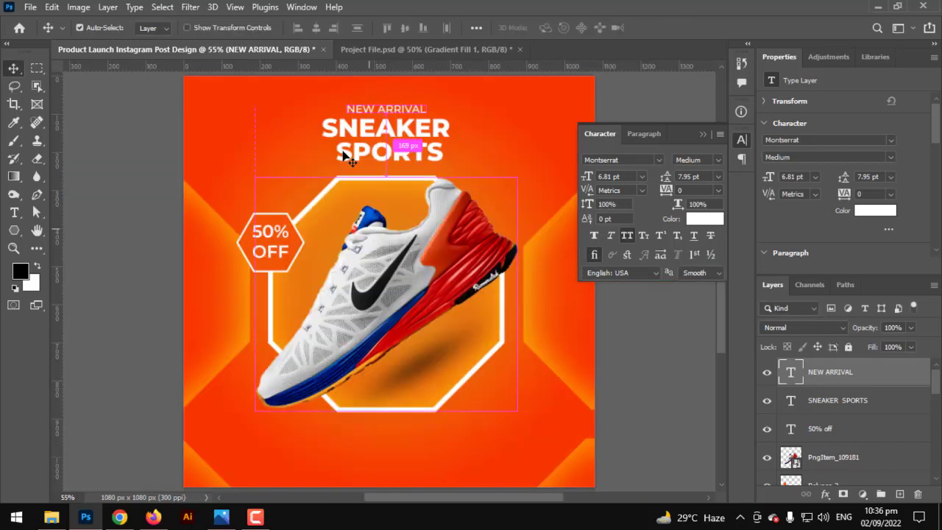
scroll(350, 158, "up", 2)
left_click(832, 390, "shift")
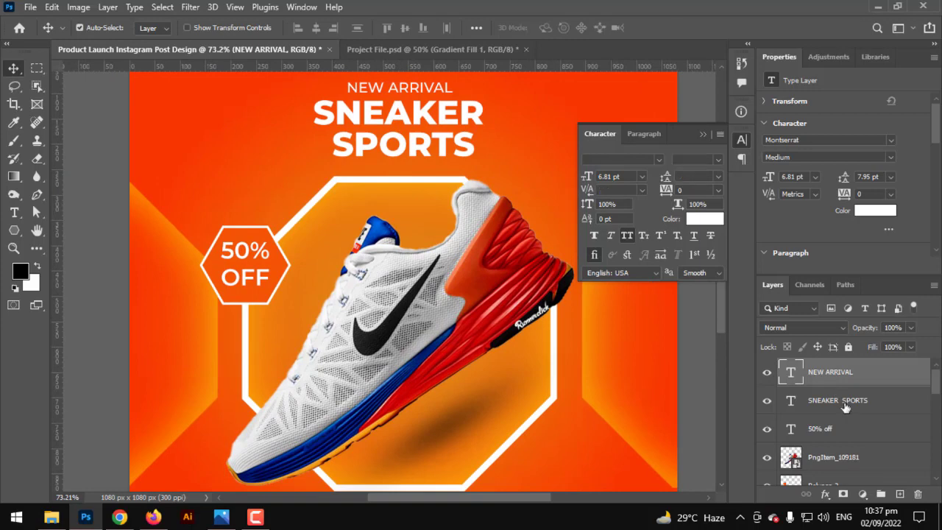
left_click_drag(440, 185, 453, 259)
key("ctrl+t")
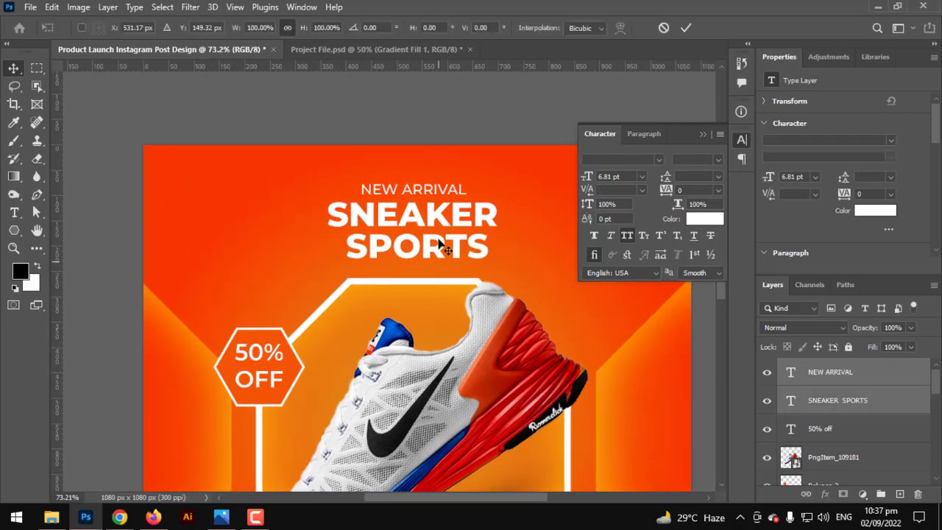
left_click_drag(413, 179, 412, 163)
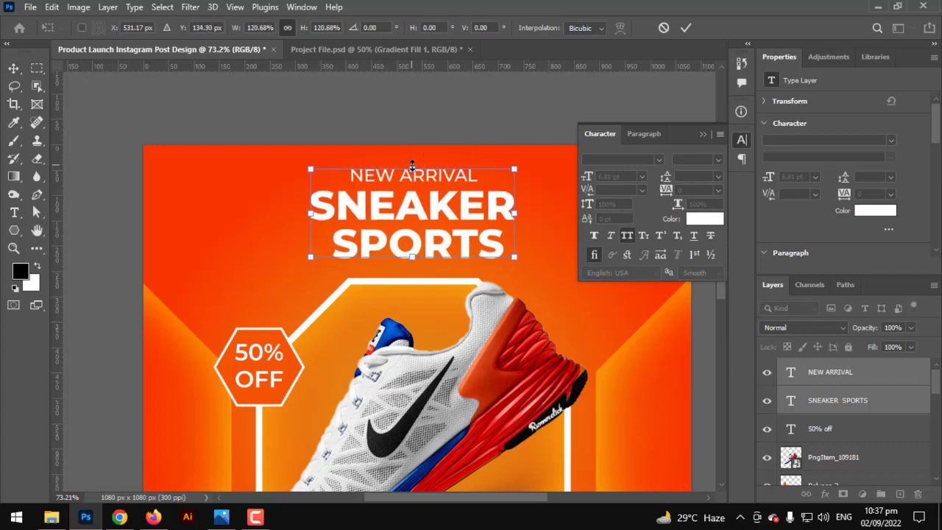
key("Return")
- Draw a white upright rectangle of 124 x 195 px with fully rounded ends near the canvas's upper-left corner
left_click(14, 231)
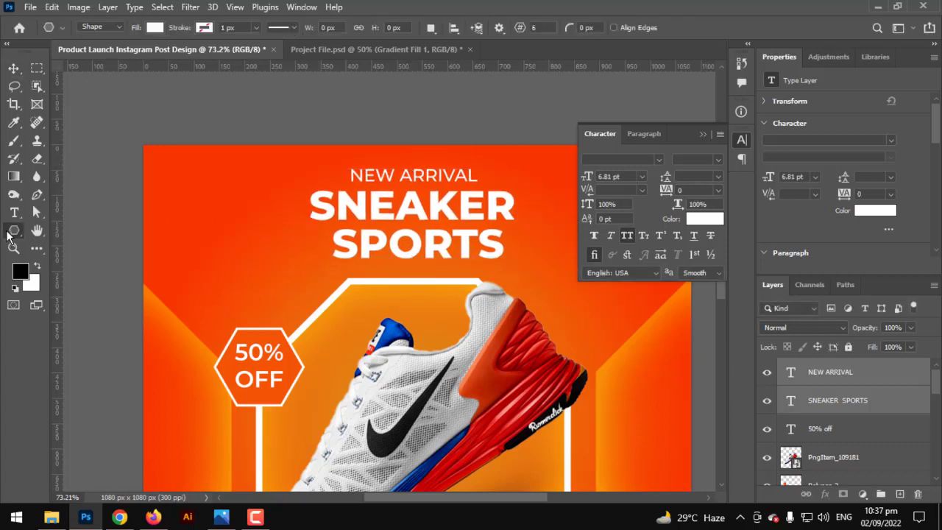
left_click(68, 231)
mouse_move(166, 188)
left_mouse_down()
mouse_move(188, 239)
mouse_move(225, 270)
mouse_move(227, 287)
mouse_move(185, 183)
left_mouse_up()
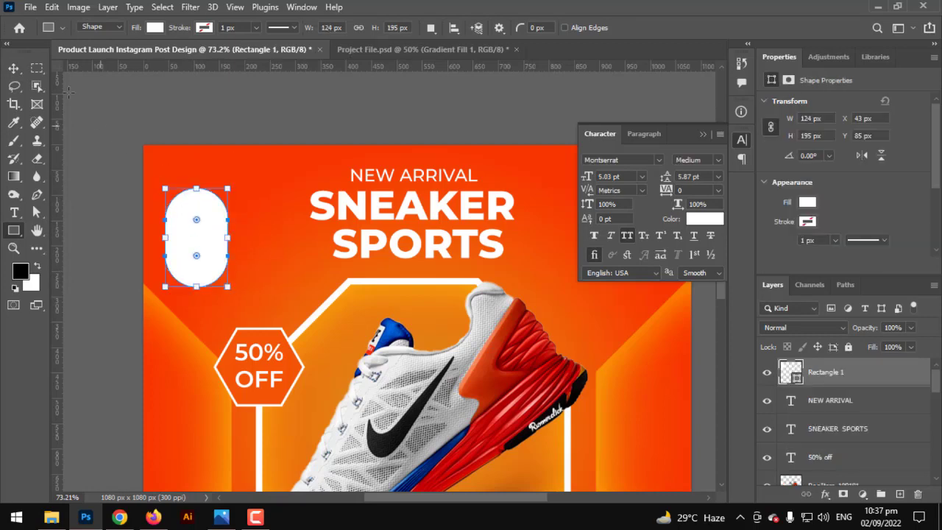
- Move the white rounded shape up past the canvas's upper edge and place the GraphicsFamily logo centred on it
left_click(12, 67)
left_click_drag(206, 237, 203, 175)
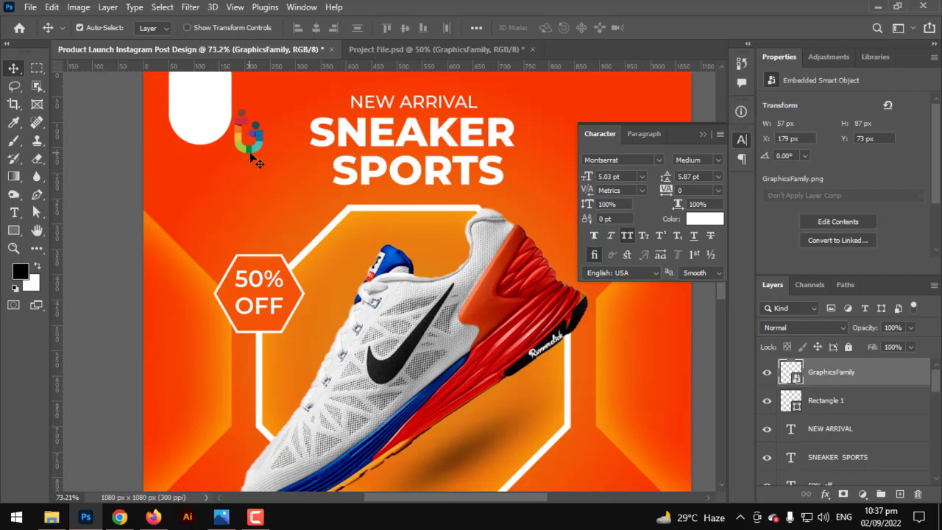
left_click_drag(250, 151, 198, 135)
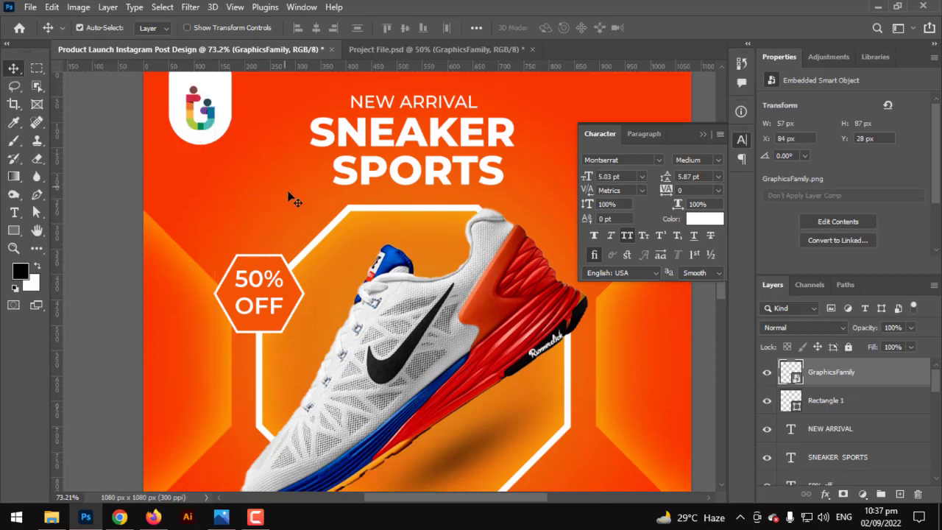
- Paste the copied Social Media icon group and move it into the canvas's upper-right corner, level with the "NEW ARRIVAL" text
scroll(359, 221, "down", 2)
scroll(359, 222, "down", 3)
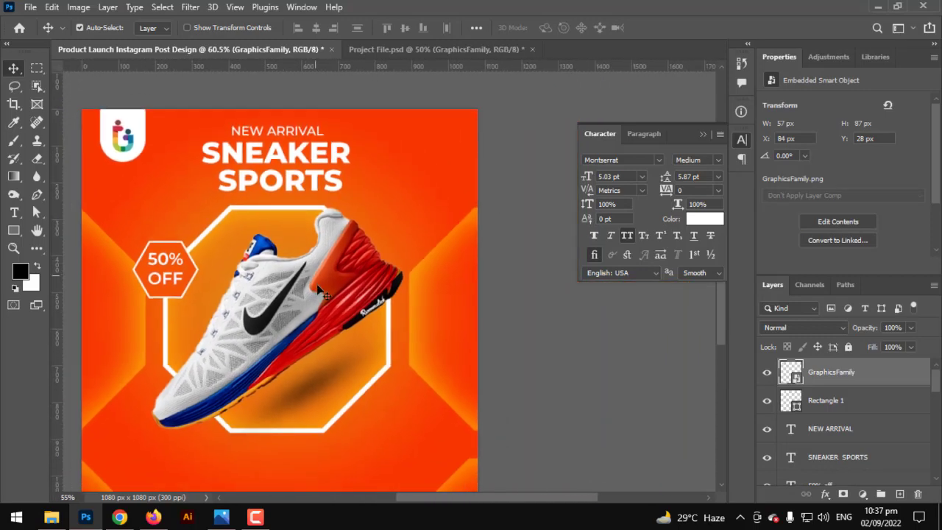
key("ctrl+v")
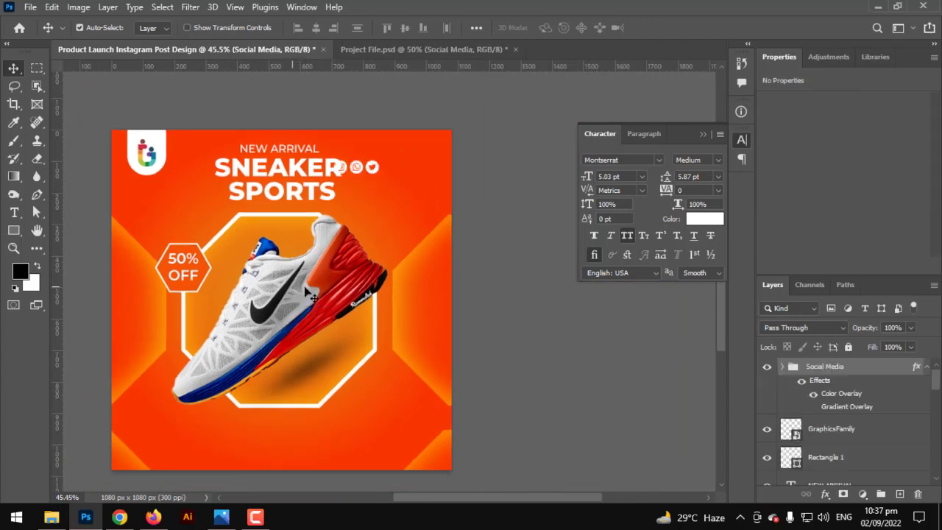
key("ctrl+t")
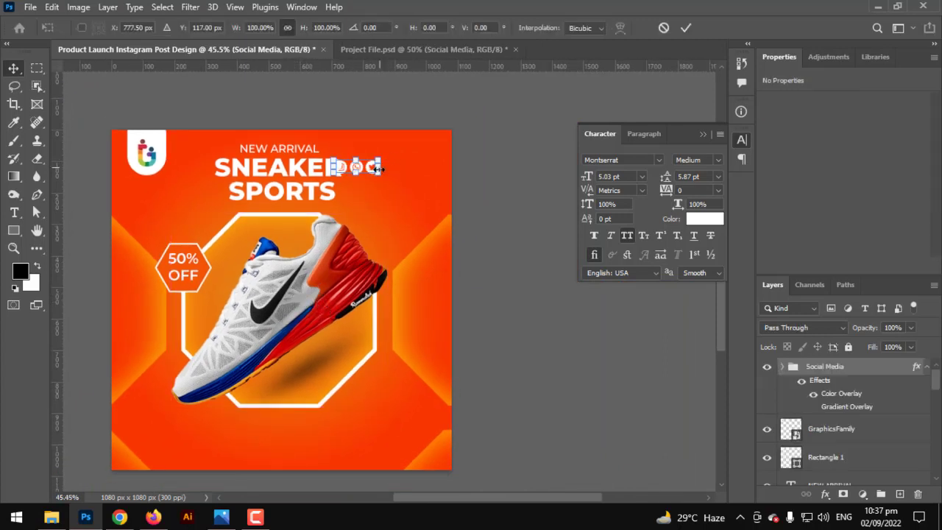
left_click_drag(371, 170, 422, 153)
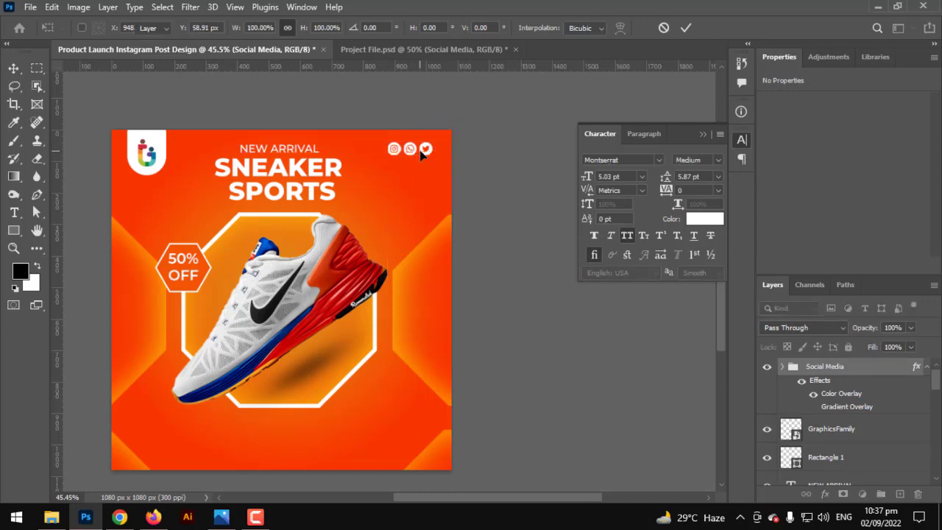
key("Return")
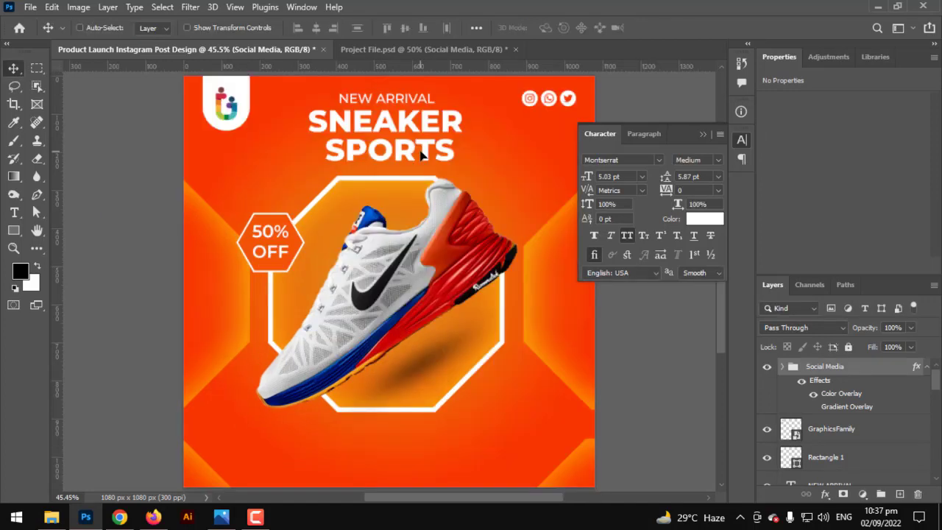
- Paste the copied "SHOP NOW" button group and move it to the canvas's horizontal centre, below the octagon
scroll(422, 153, "up", 1)
scroll(438, 317, "down", 1)
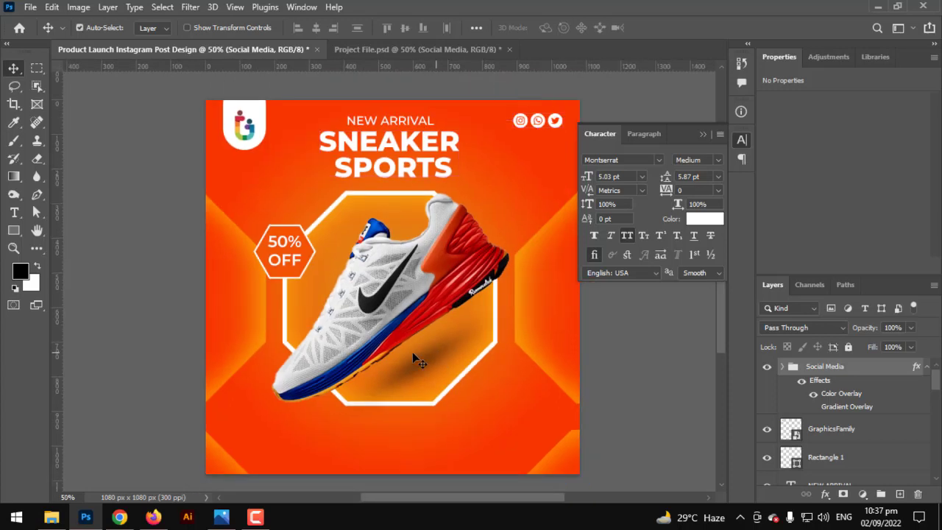
key("ctrl+v")
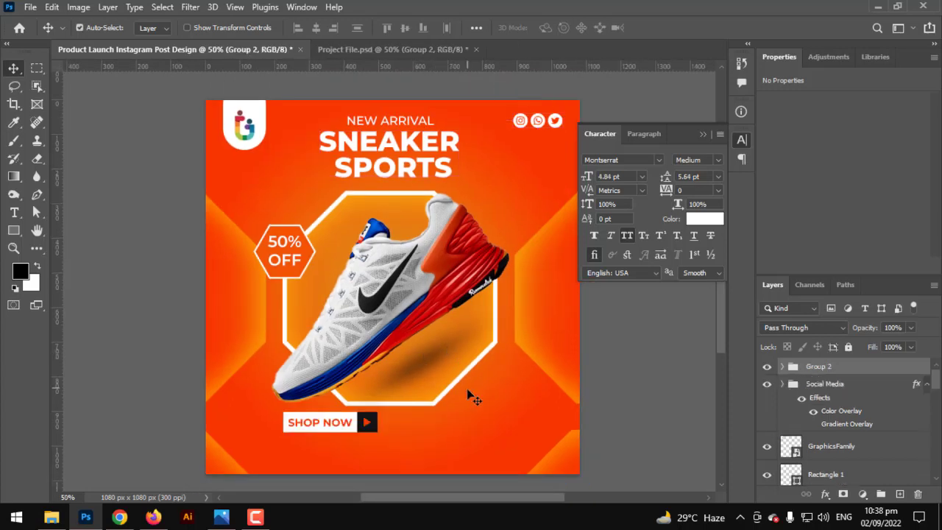
key("ctrl+t")
left_click_drag(368, 420, 418, 445)
key("Return")
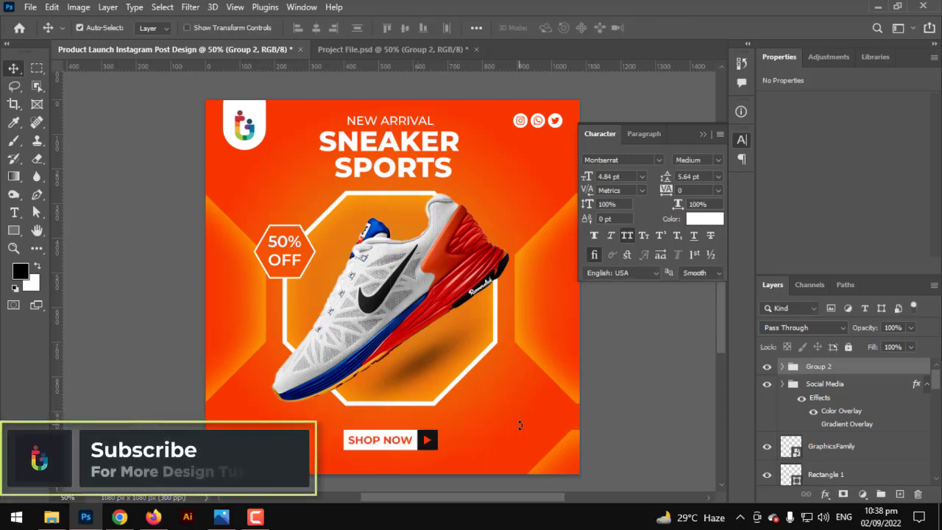
- Collapse the floating Character settings to clear the view around the finished post
scroll(520, 424, "up", 1)
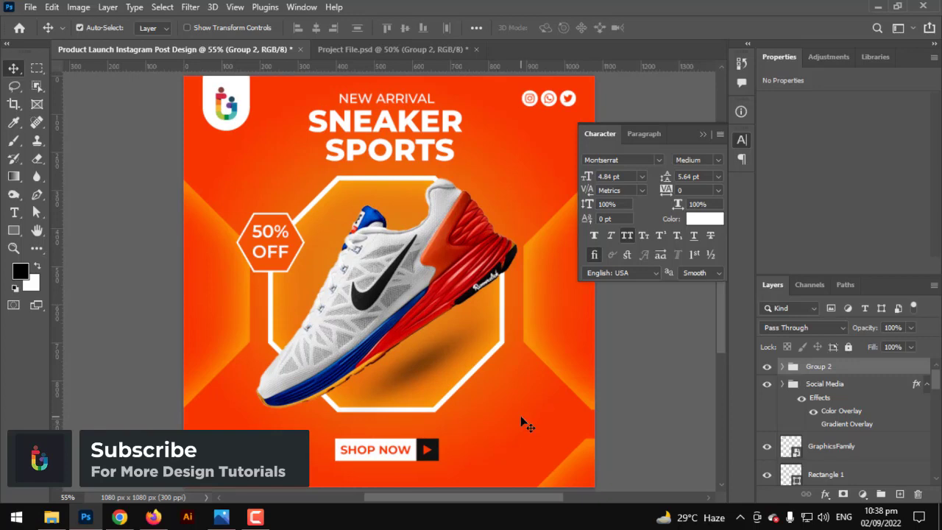
scroll(526, 426, "down", 3)
left_click(703, 133)
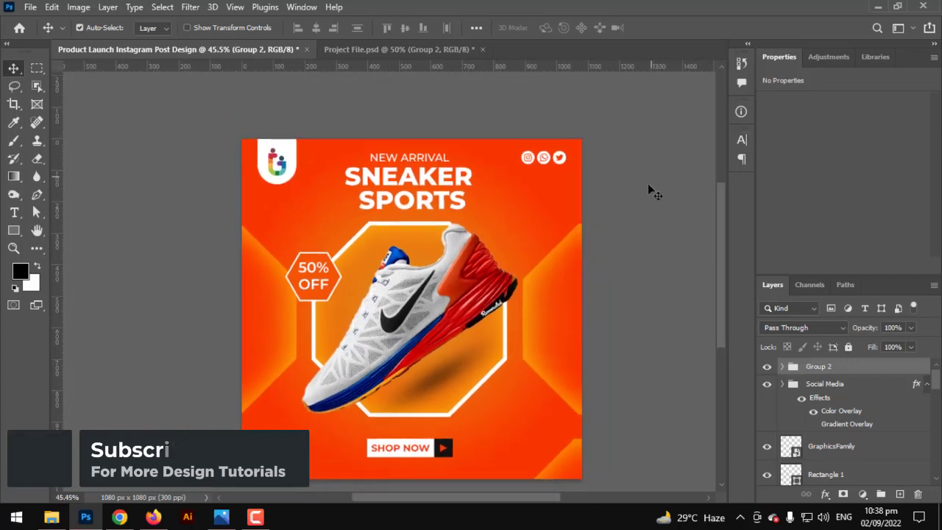